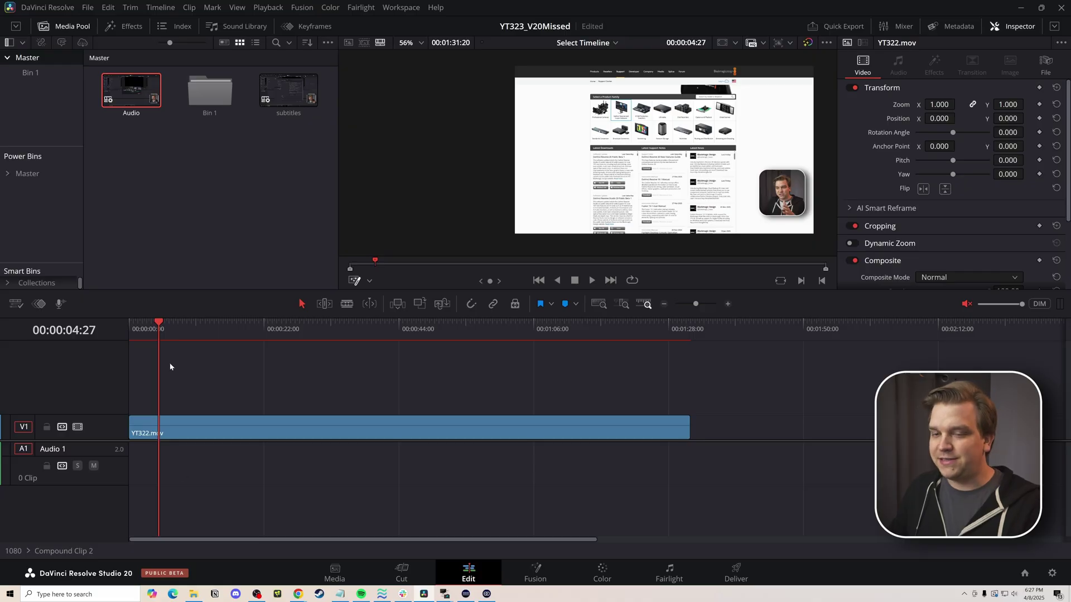
# Step: Return to the parent 1080 timeline and open Compound Clip 2's contents
pyautogui.click(10, 552)
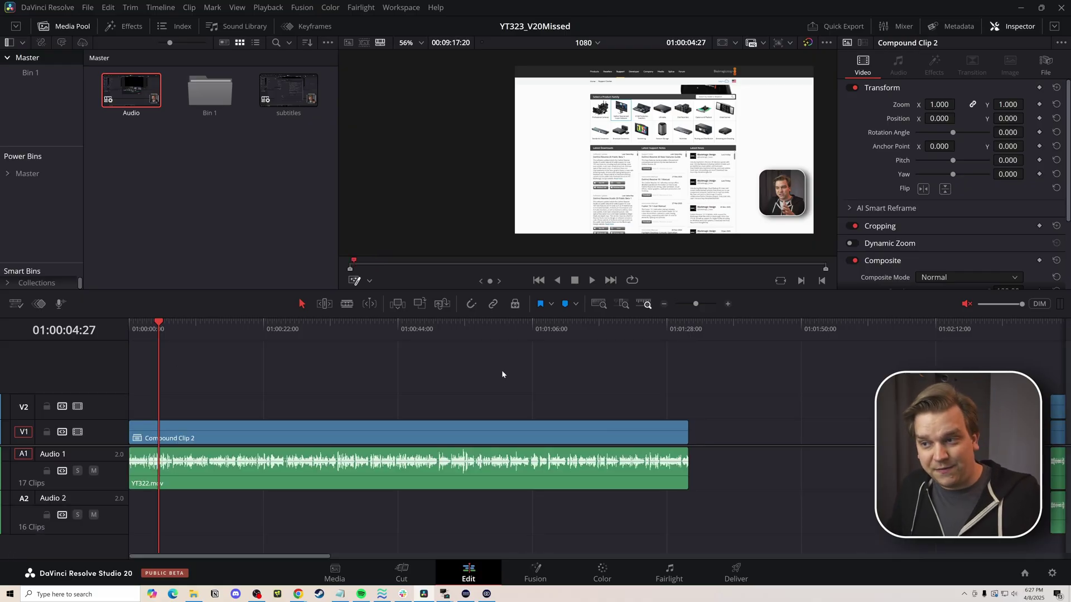
pyautogui.click(623, 329)
pyautogui.rightClick(584, 430)
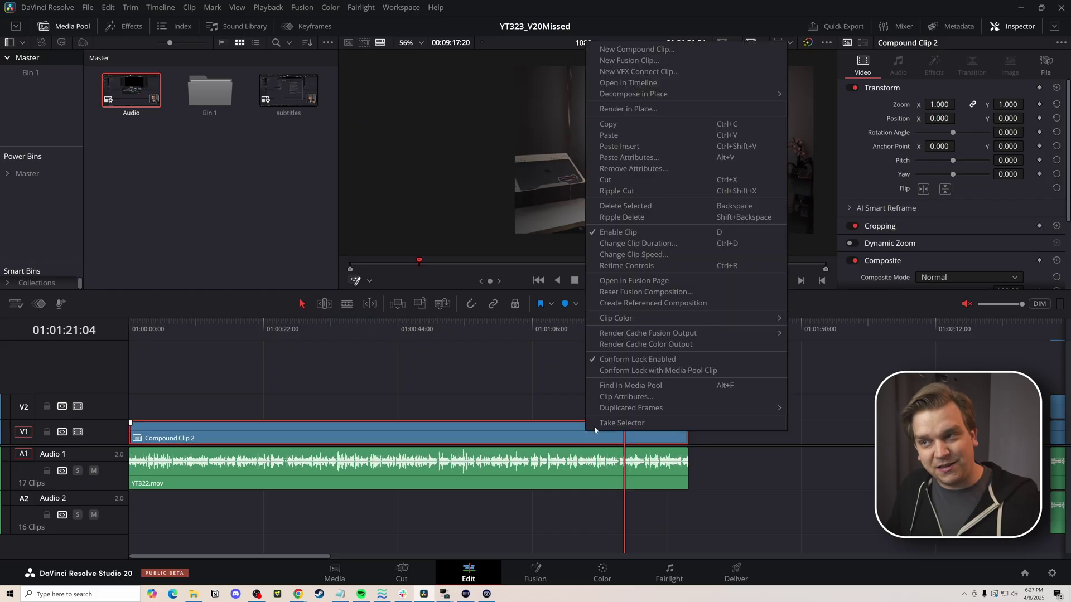
pyautogui.click(627, 82)
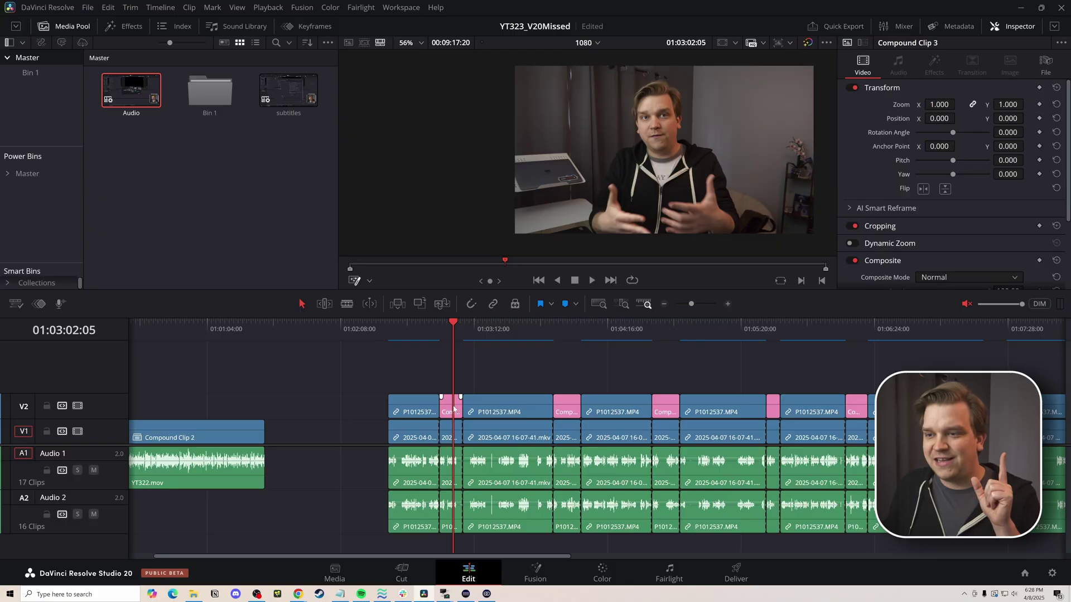
# Step: Apply SSC_PiP_Pro to the compound clip and move the inset to the lower right, Y 0.194
pyautogui.rightClick(453, 409)
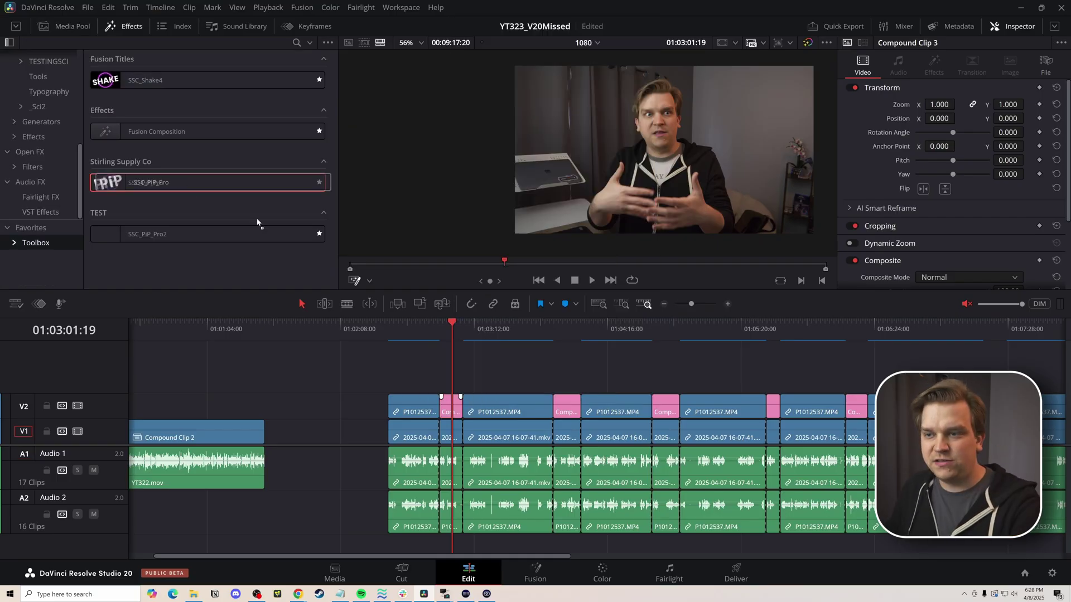
pyautogui.moveTo(145, 182); pyautogui.dragTo(482, 405)
pyautogui.scroll(3, 490, 399)
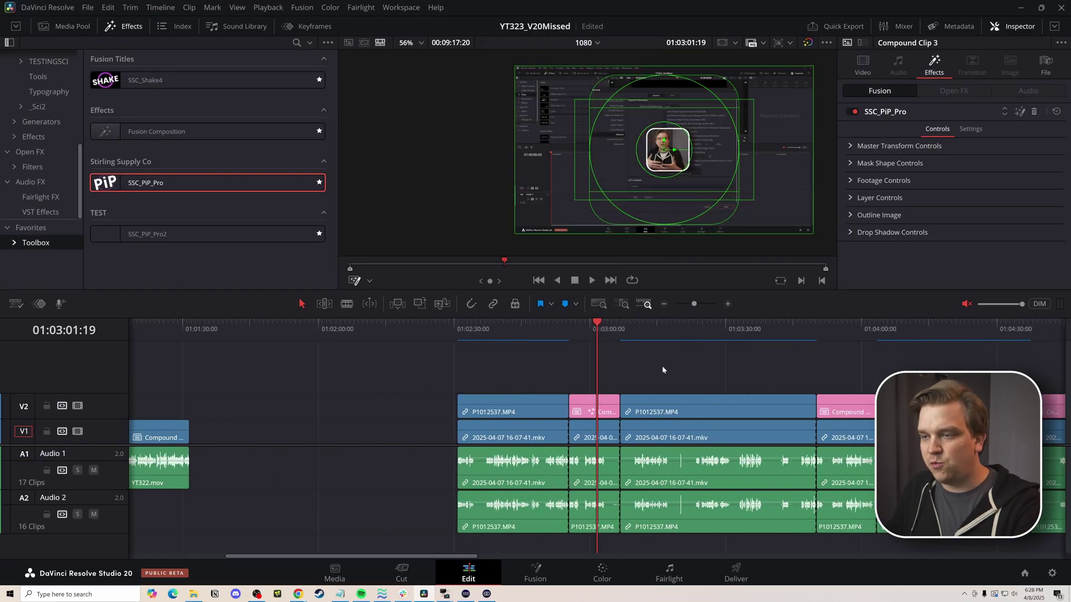
pyautogui.hscroll(1, 614, 391)
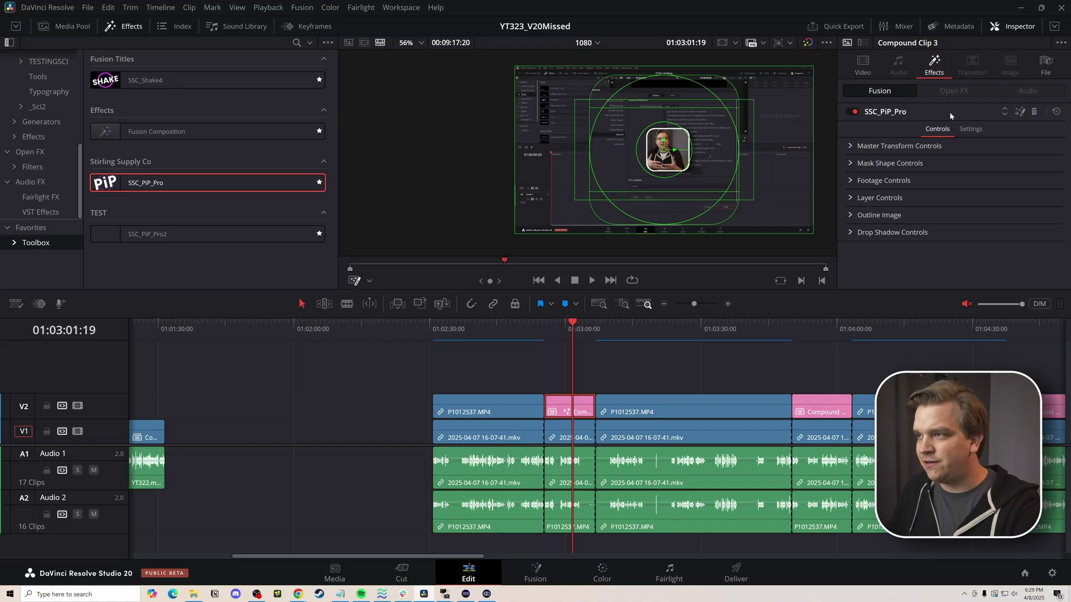
pyautogui.click(956, 146)
pyautogui.moveTo(755, 170); pyautogui.dragTo(755, 222)
pyautogui.hotkey('ctrl', '-')
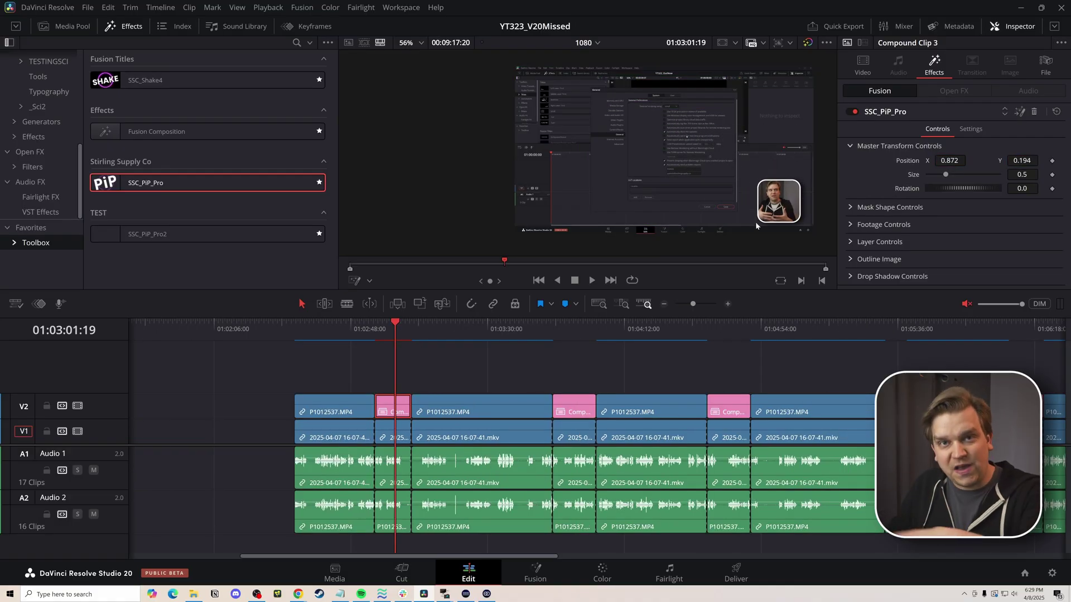
# Step: With Compound Clip 3 as the source, open Paste Attributes for Compound Clip 4
pyautogui.click(577, 337)
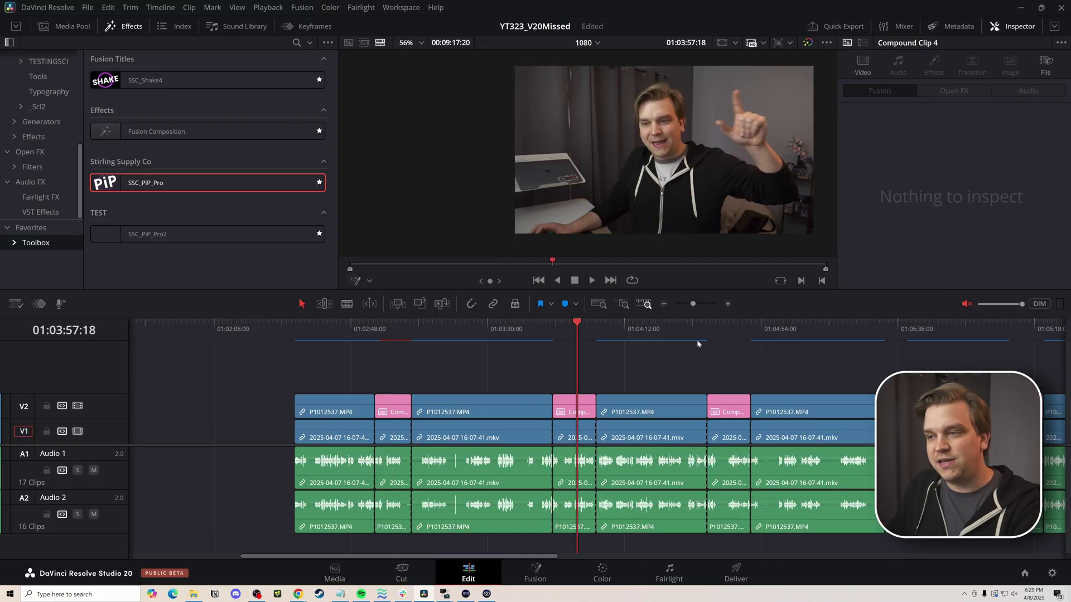
pyautogui.click(722, 343)
pyautogui.click(401, 408)
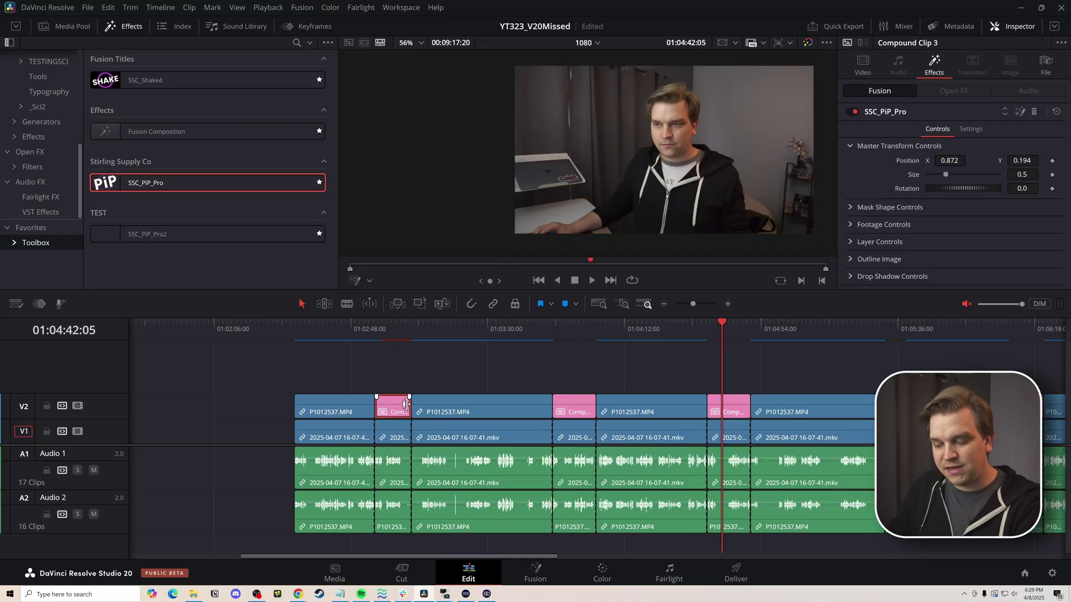
pyautogui.click(570, 334)
pyautogui.click(575, 411)
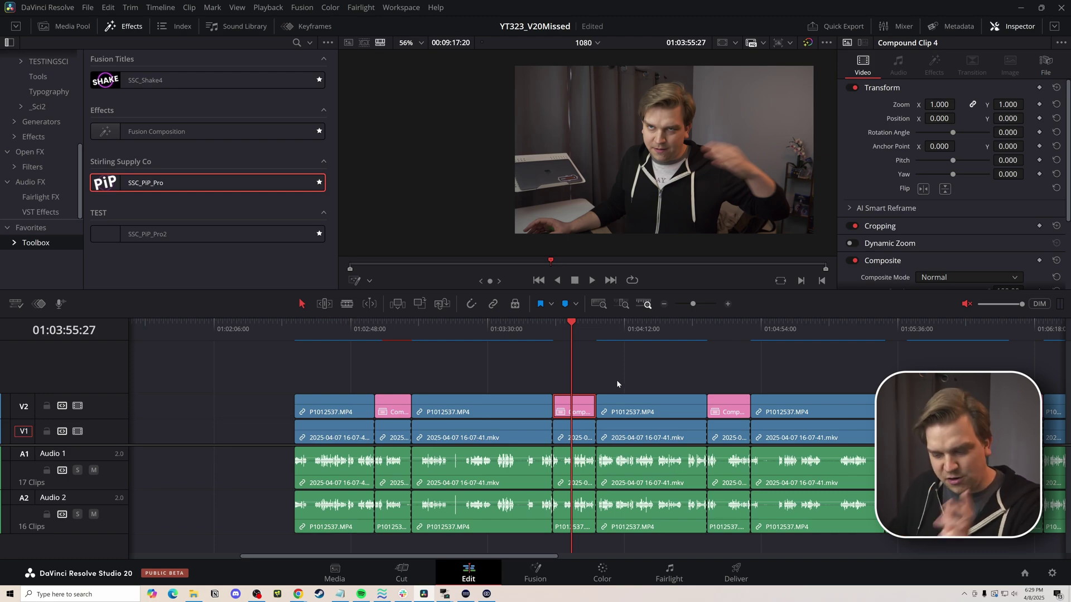
pyautogui.hotkey('alt', 'v')
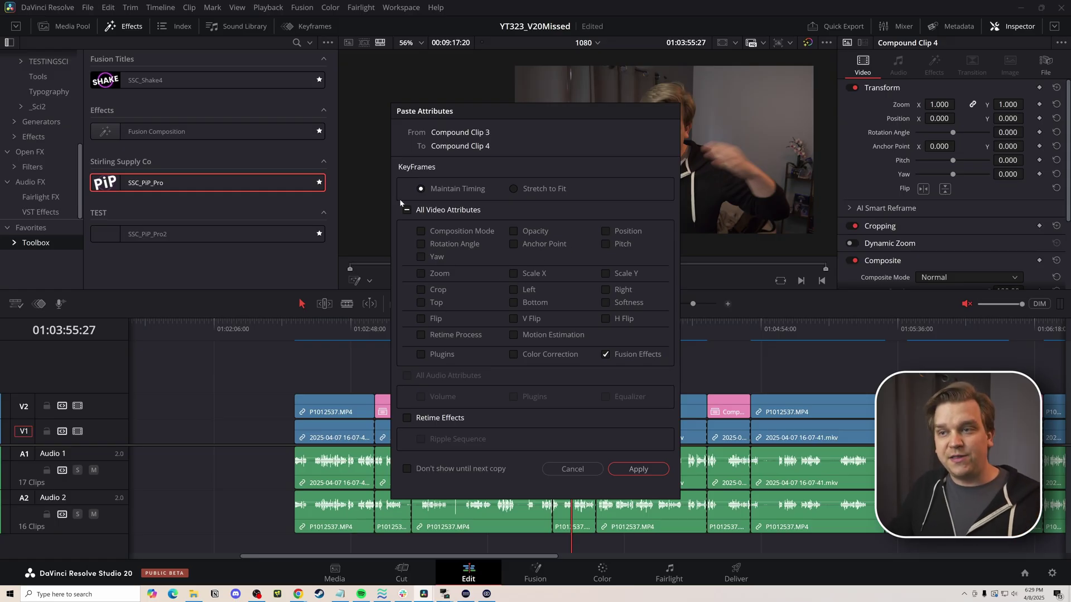
# Step: Apply the SSC_PiP_Pro paste to Compound Clip 4, then paste it onto Compound Clip 5
pyautogui.click(639, 468)
pyautogui.click(724, 409)
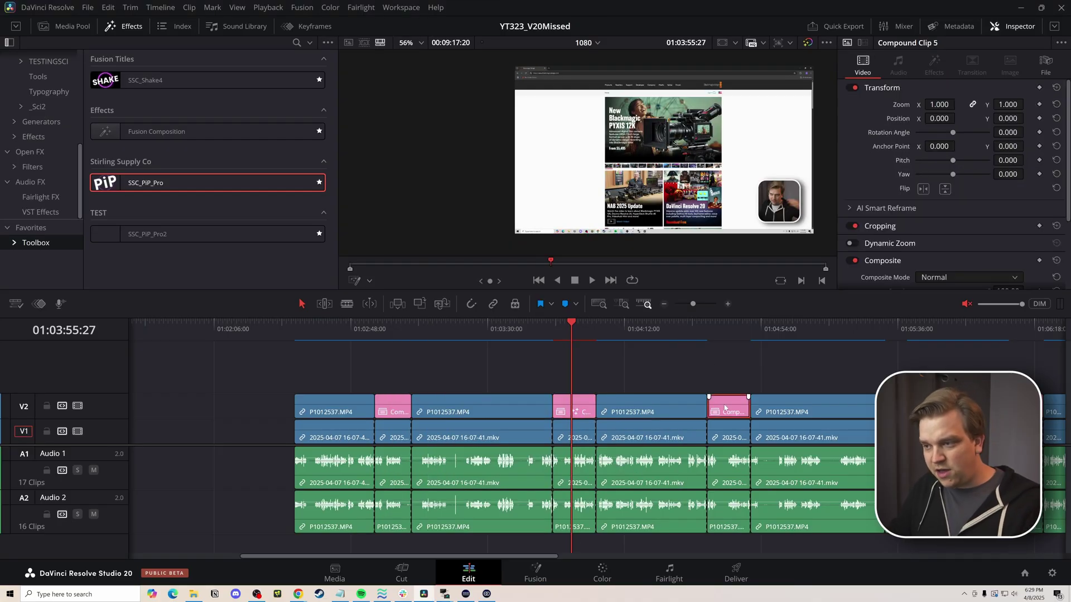
pyautogui.hotkey('alt', 'v')
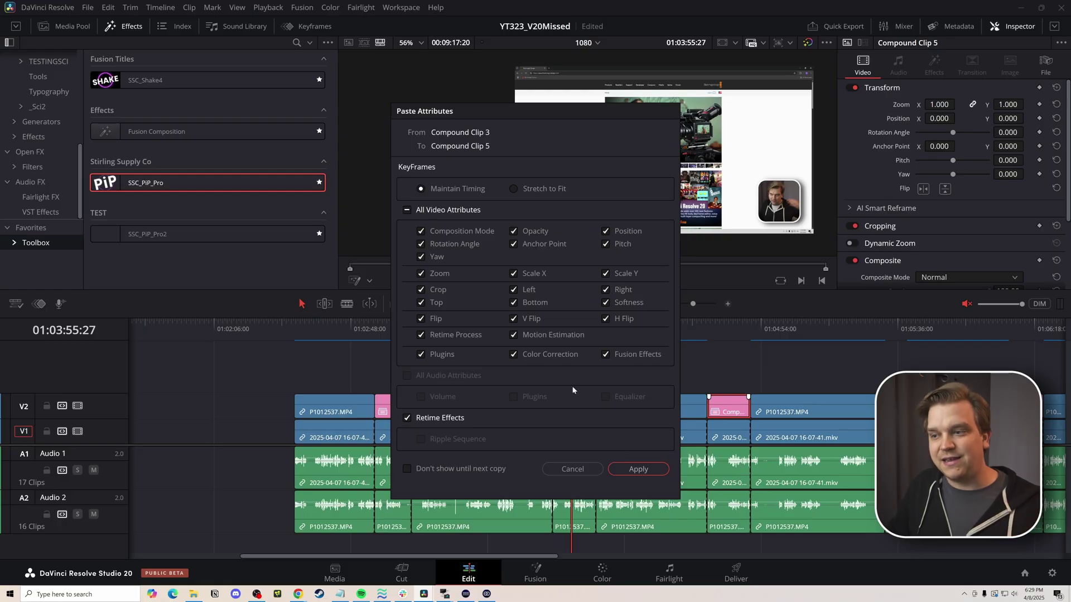
pyautogui.click(638, 469)
pyautogui.hscroll(3, 687, 346)
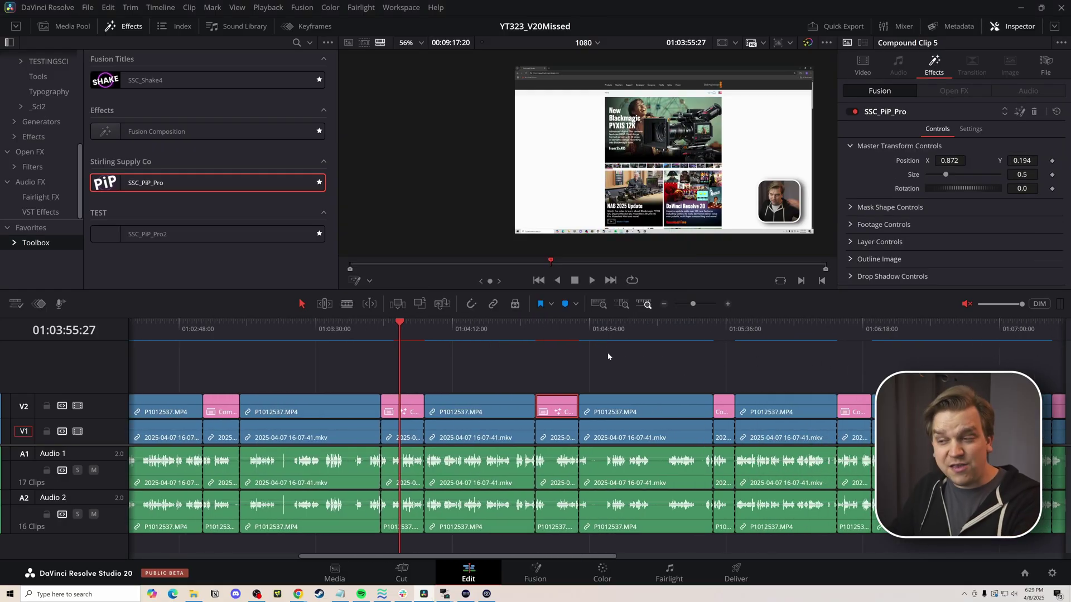
# Step: Select Compound Clips 6 and 7 together and paste the PiP inset onto both
pyautogui.scroll(-2, 608, 352)
pyautogui.scroll(-2, 599, 363)
pyautogui.hscroll(4, 721, 367)
pyautogui.click(562, 410)
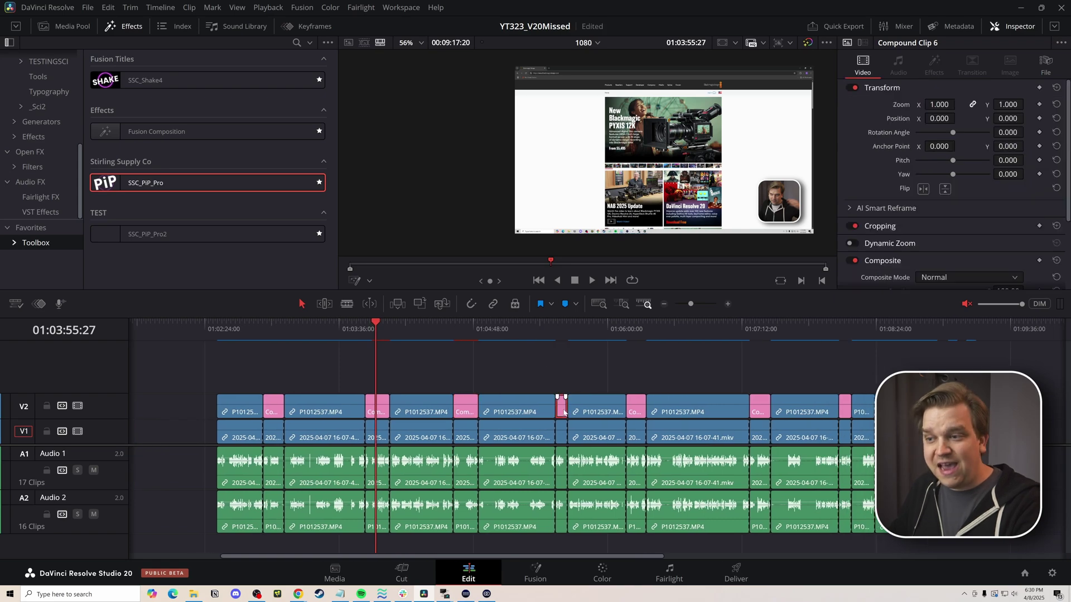
pyautogui.keyDown('ctrl'); pyautogui.click(639, 414); pyautogui.keyUp('ctrl')
pyautogui.hotkey('alt', 'v')
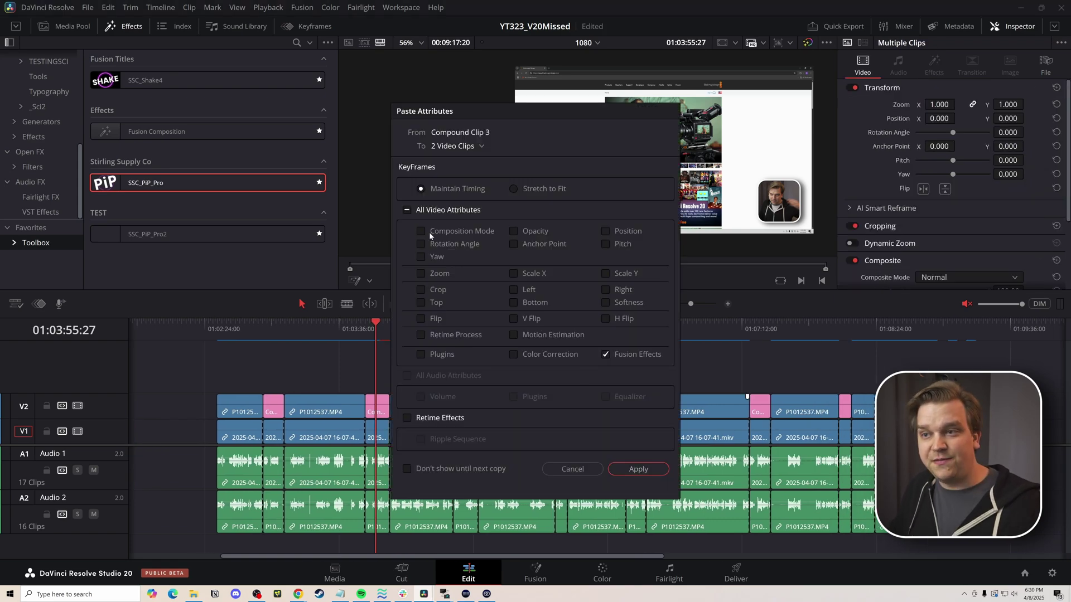
pyautogui.click(638, 469)
# Step: Check the pasted clips, then play back the edit from around 01:03:55
pyautogui.click(564, 342)
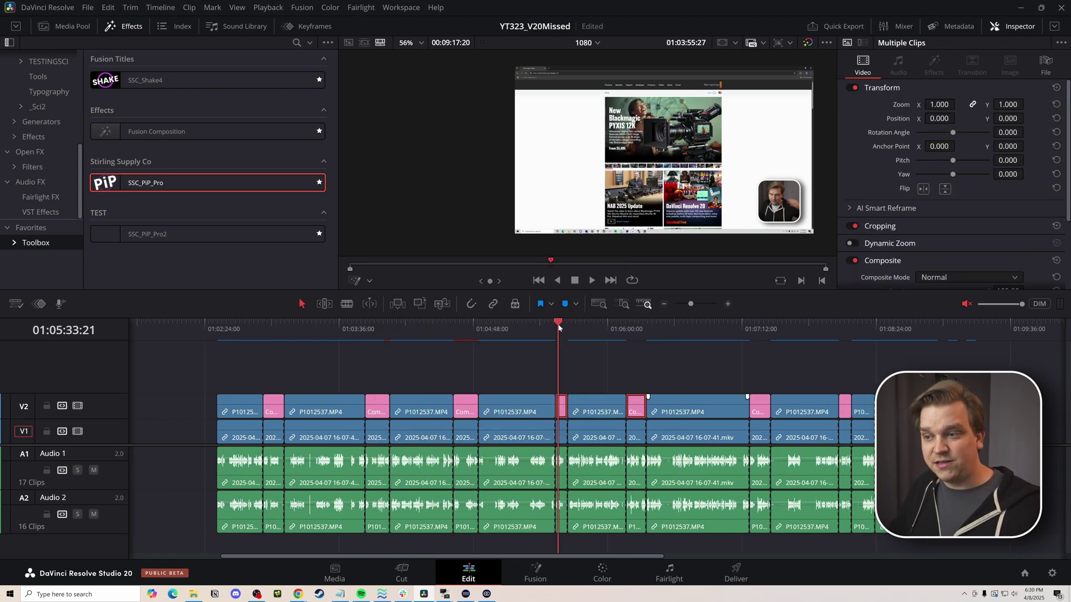
pyautogui.click(638, 339)
pyautogui.click(700, 373)
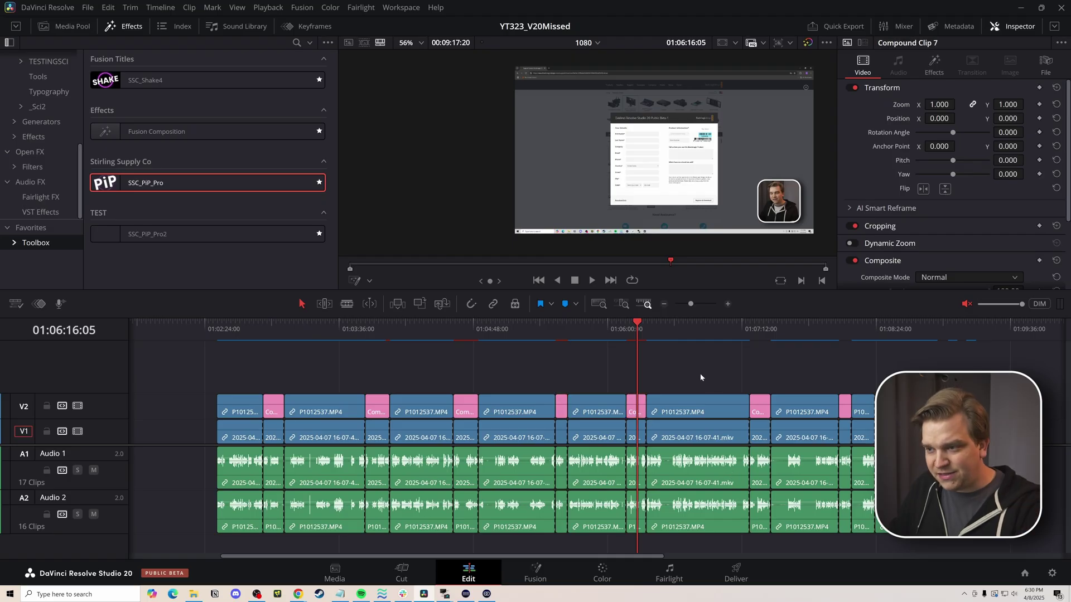
pyautogui.click(375, 339)
pyautogui.press('space')
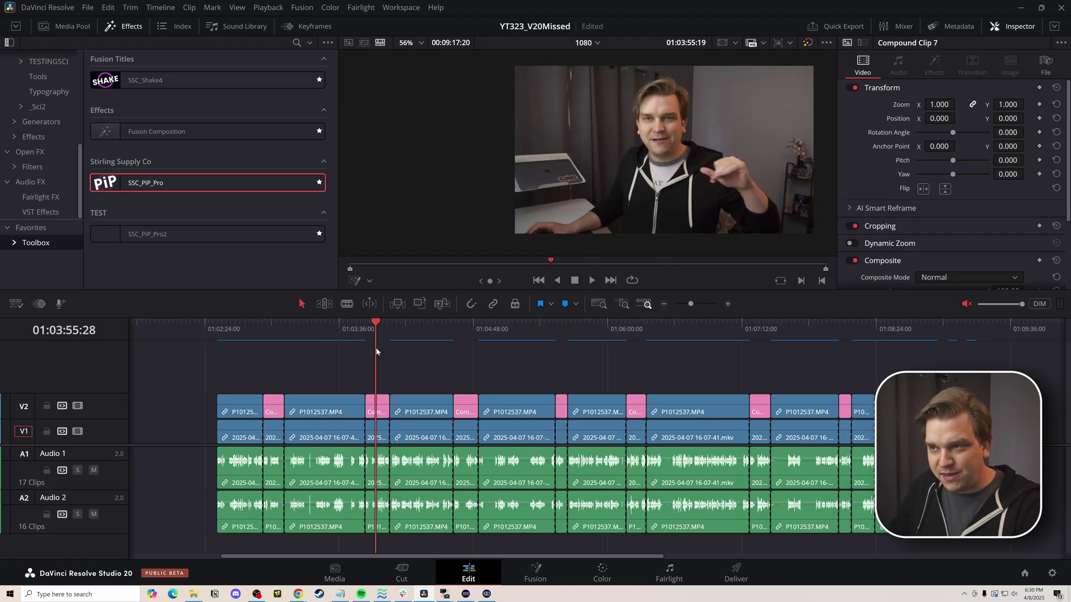
# Step: Select Compound Clip 3, then Compound Clip 4, and reopen Paste Attributes for Clip 4
pyautogui.click(278, 408)
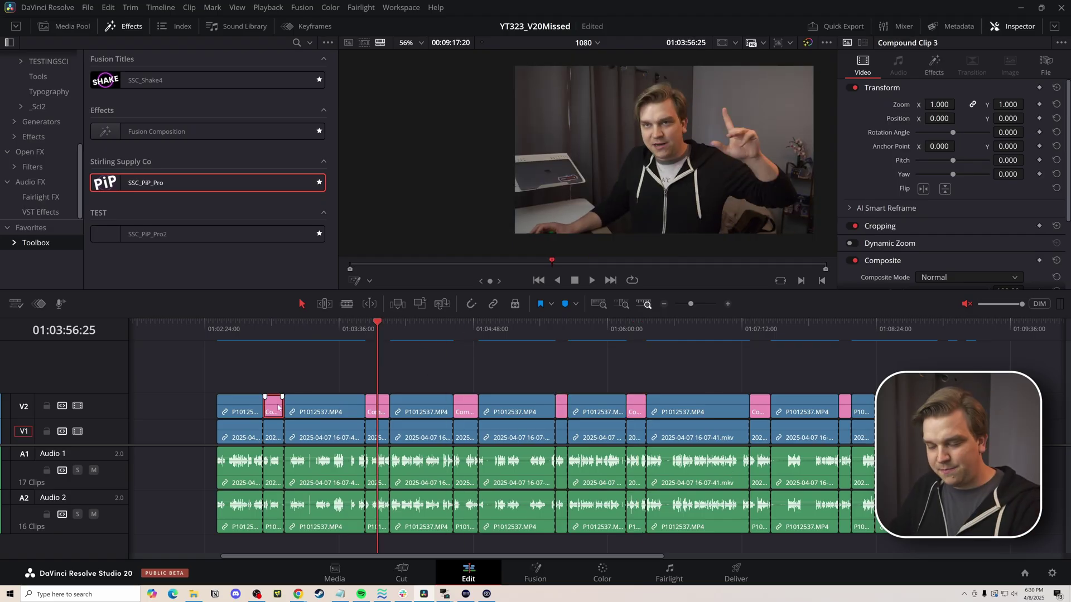
pyautogui.click(384, 411)
pyautogui.hotkey('alt', 'v')
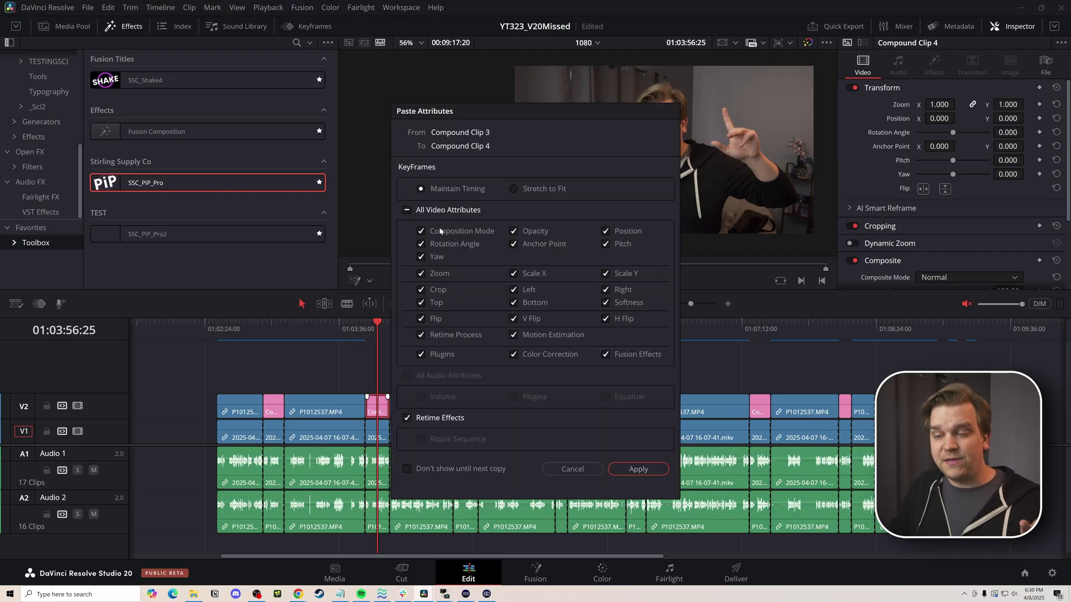
# Step: Tick 'Don't show until next copy', apply the paste to Clip 4, and review Clips 5–7
pyautogui.click(464, 470)
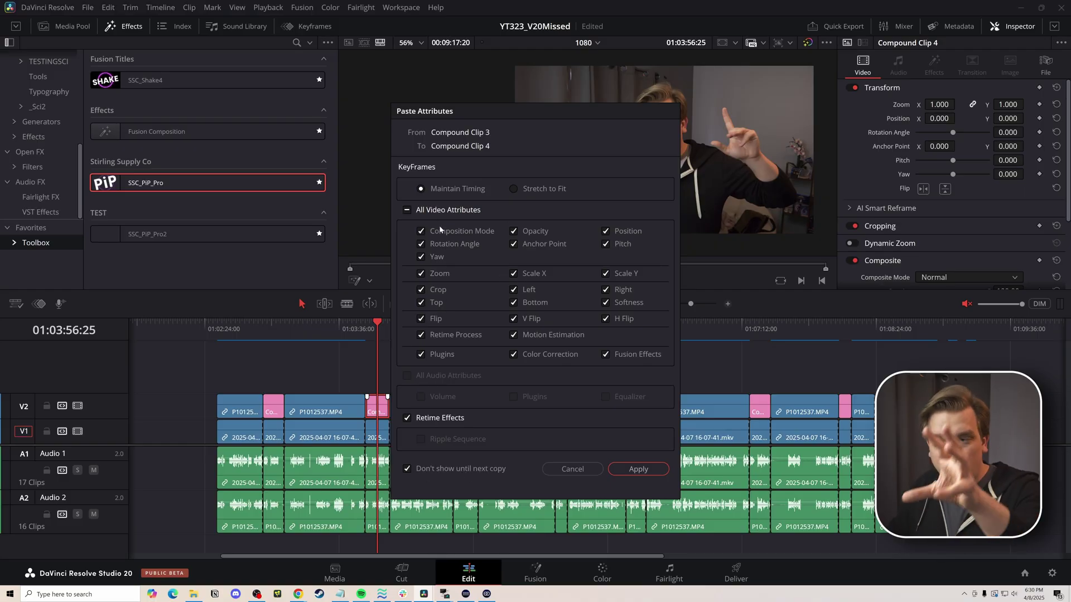
pyautogui.click(638, 469)
pyautogui.click(463, 414)
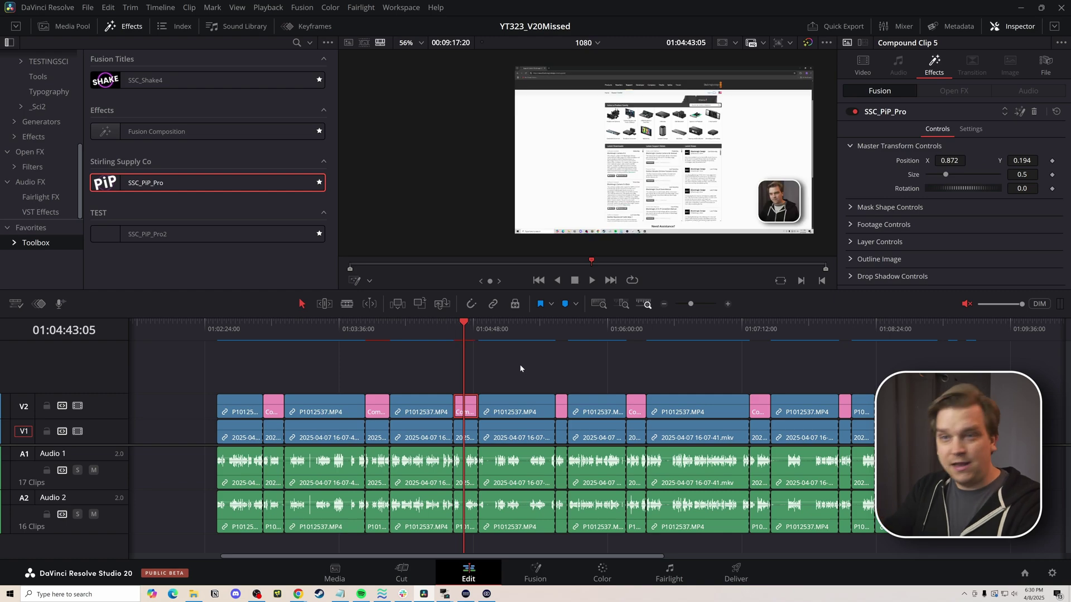
pyautogui.click(562, 405)
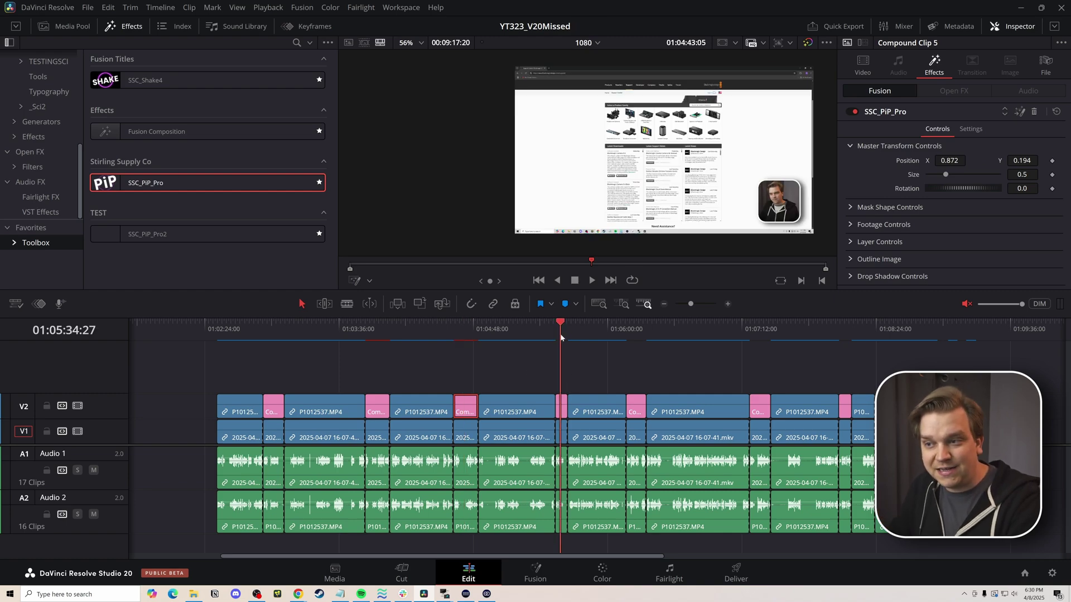
pyautogui.click(636, 406)
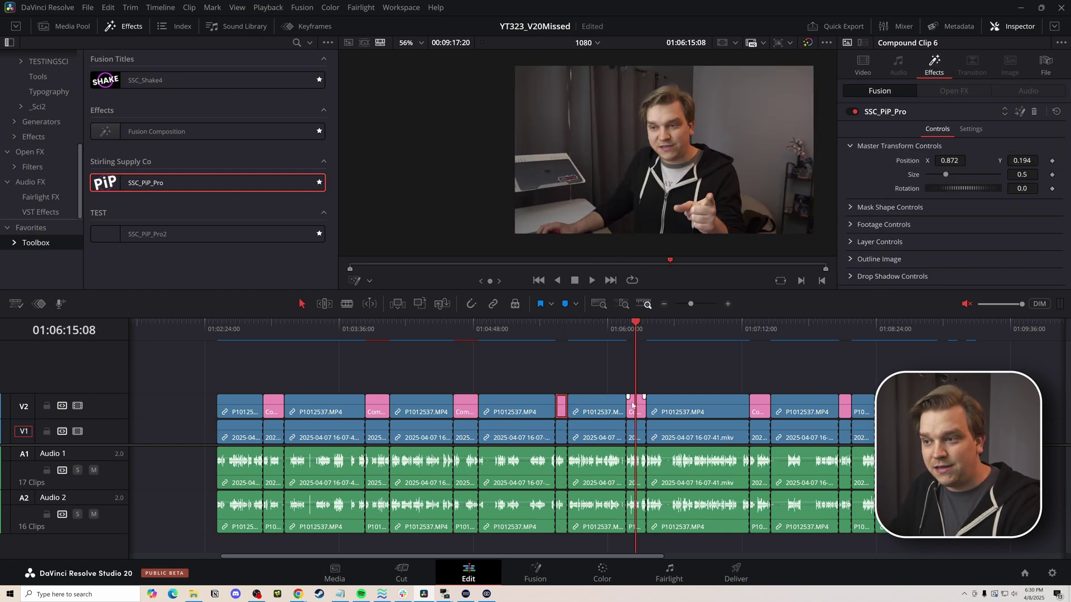
pyautogui.click(756, 325)
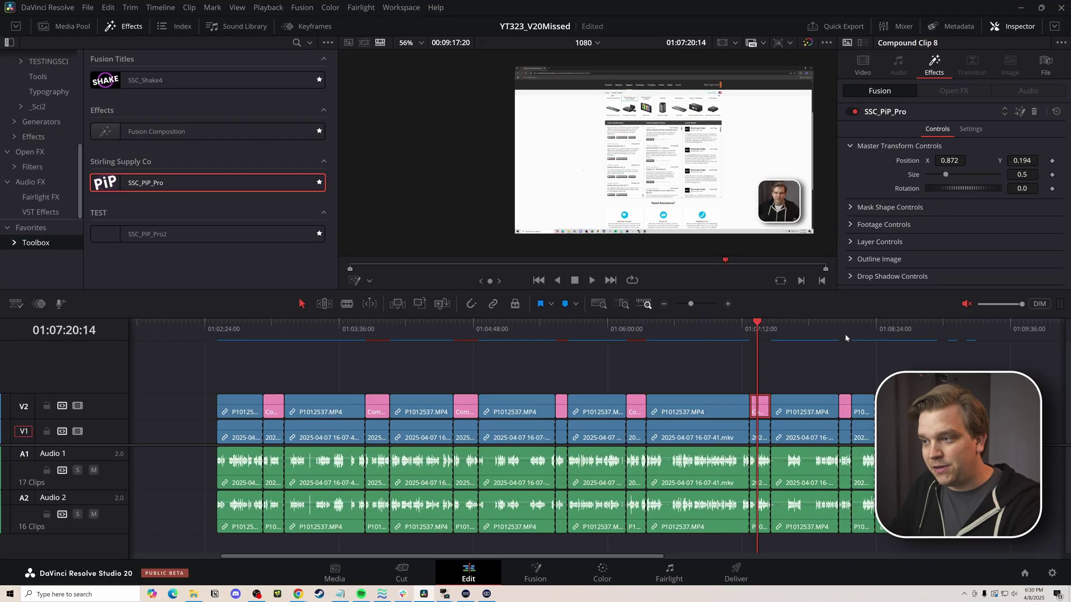
pyautogui.click(845, 332)
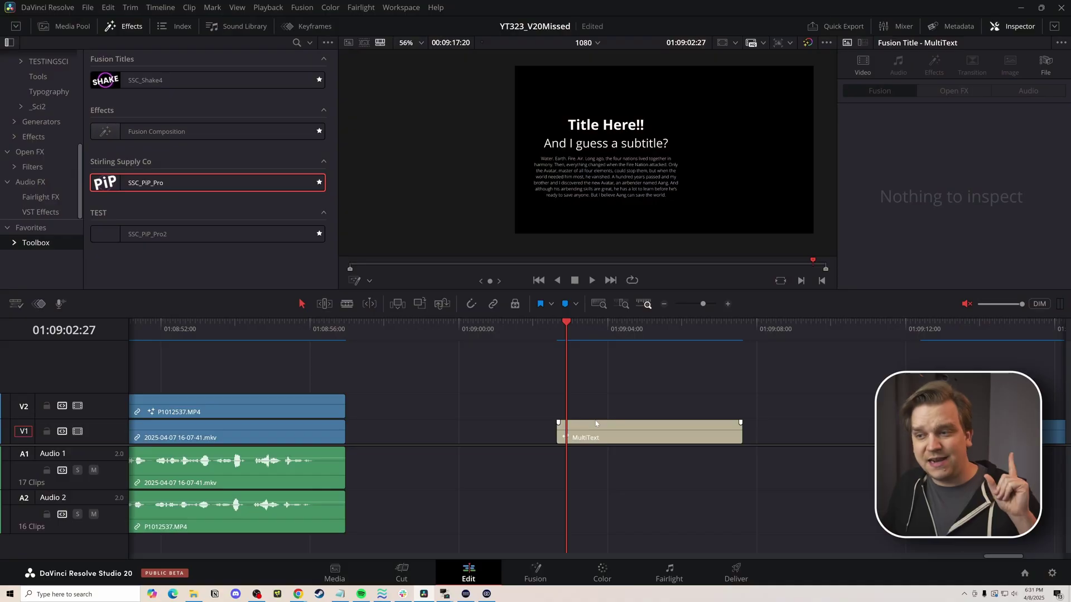
# Step: Drag the MultiText title clip from track V1 up onto track V2
pyautogui.click(601, 431)
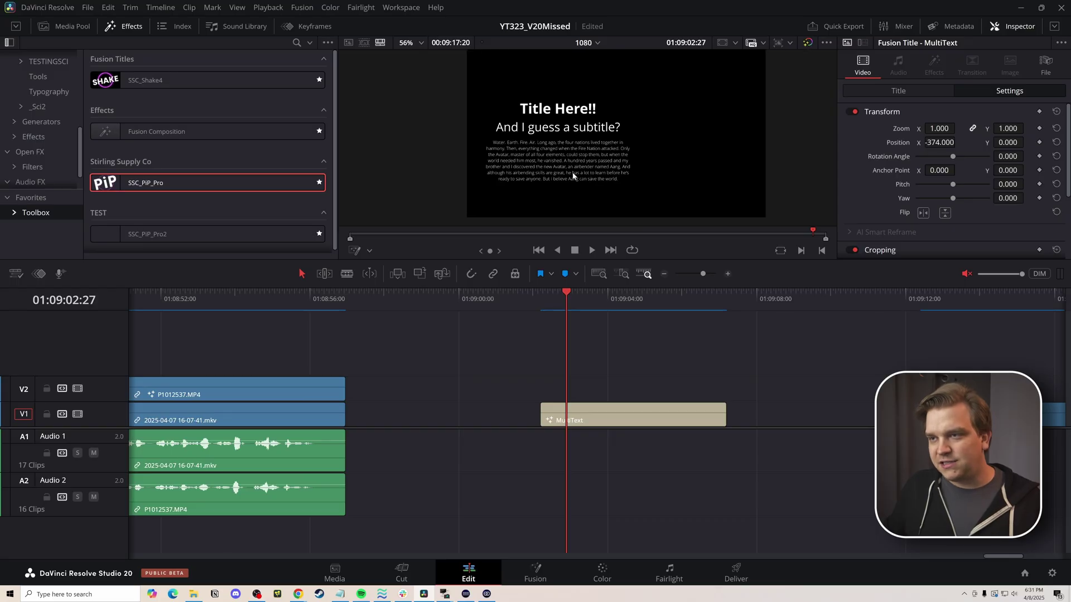
pyautogui.scroll(2, 573, 175)
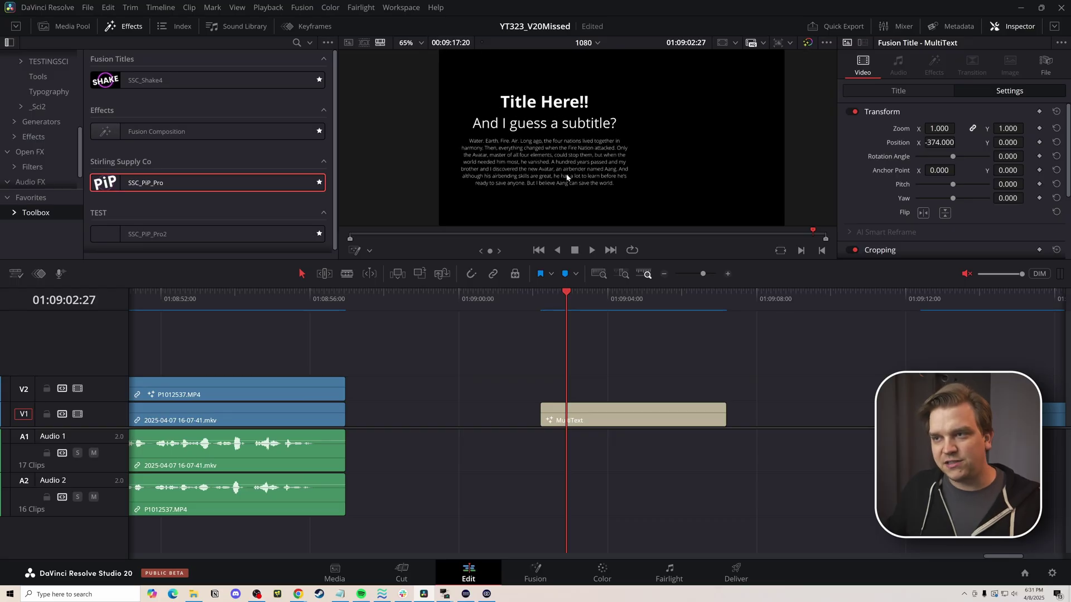
pyautogui.hscroll(3, 670, 356)
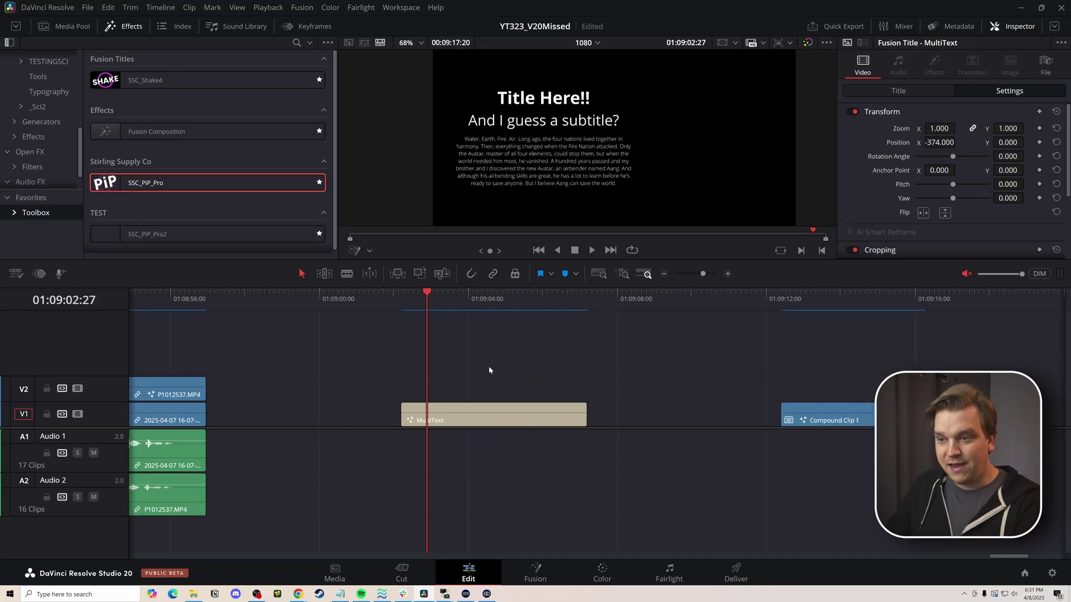
pyautogui.scroll(-2, 491, 372)
pyautogui.moveTo(614, 409); pyautogui.dragTo(617, 390)
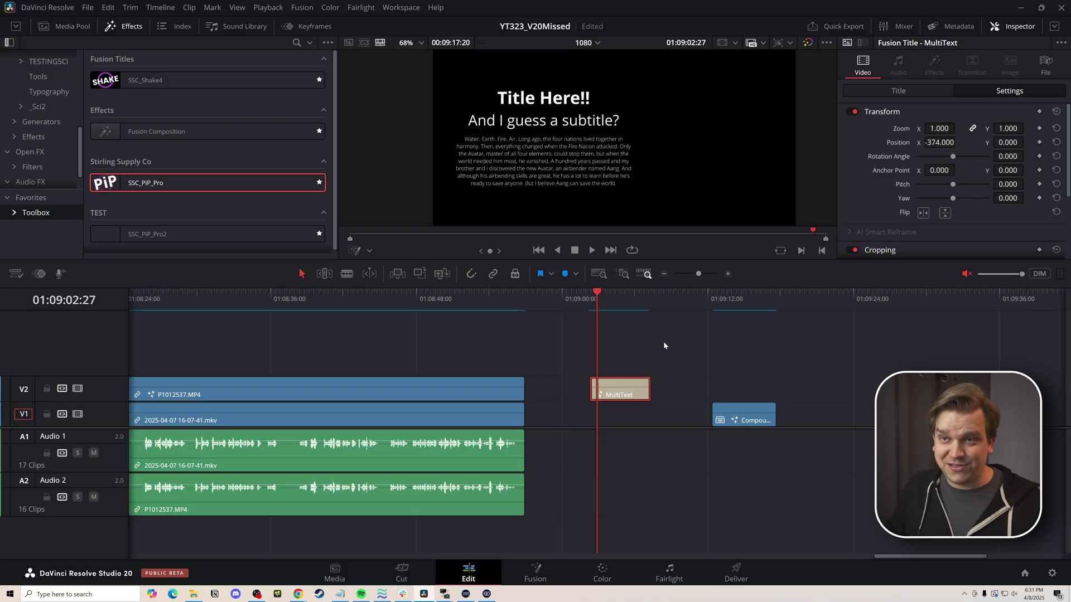
pyautogui.click(898, 90)
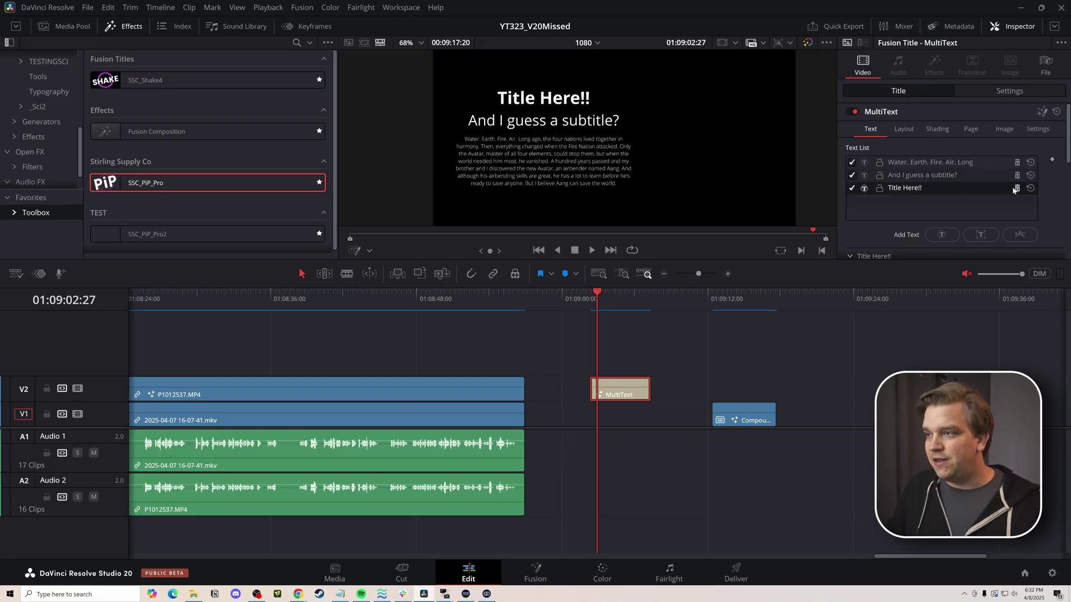
pyautogui.click(852, 189)
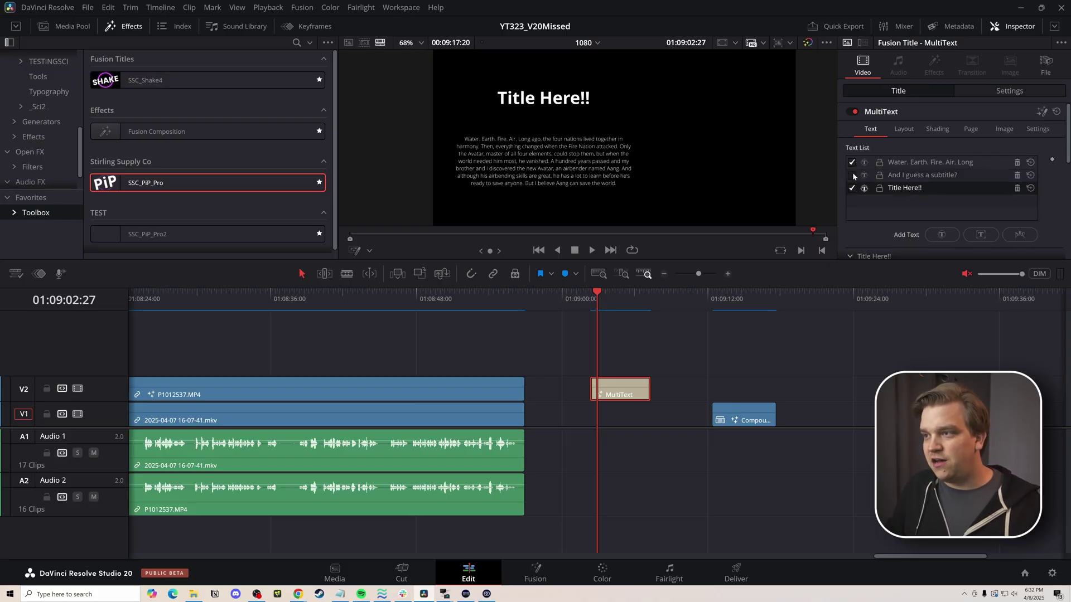
pyautogui.scroll(-5, 906, 170)
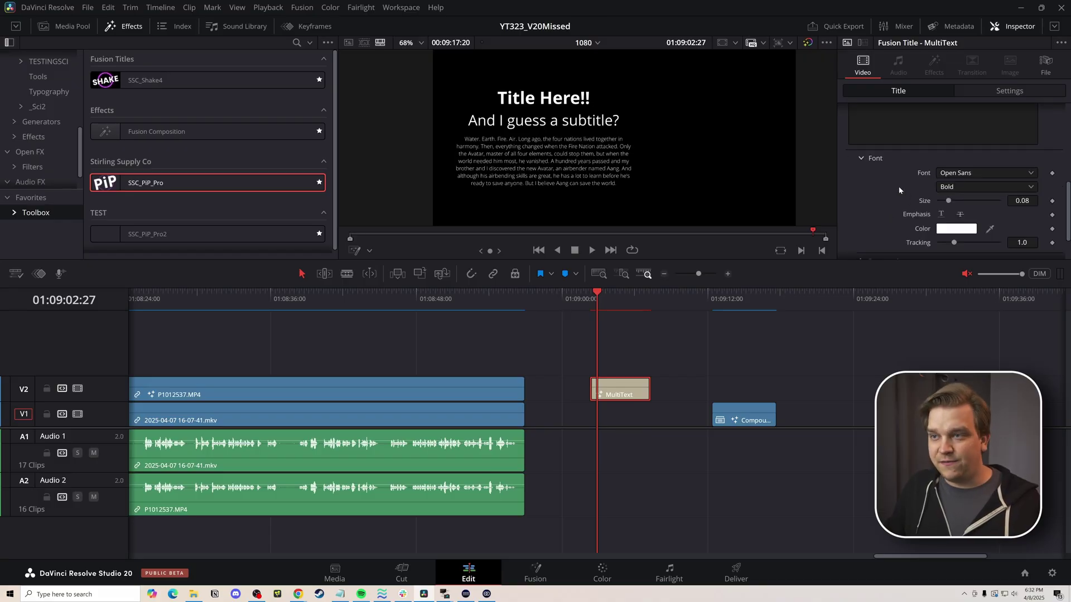
pyautogui.scroll(4, 897, 196)
pyautogui.click(905, 142)
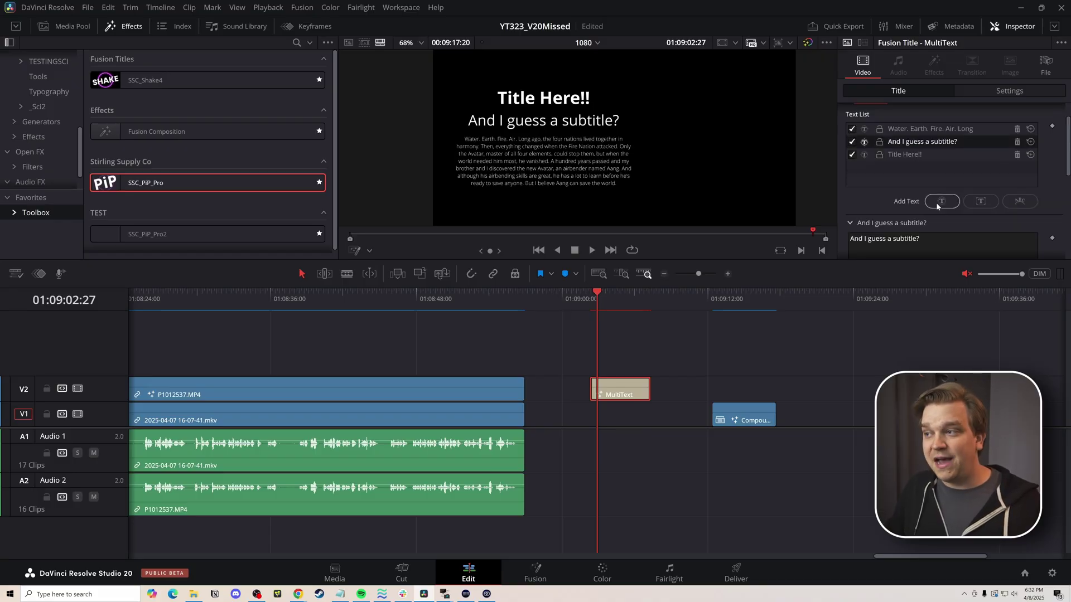
pyautogui.scroll(3, 580, 174)
pyautogui.click(912, 132)
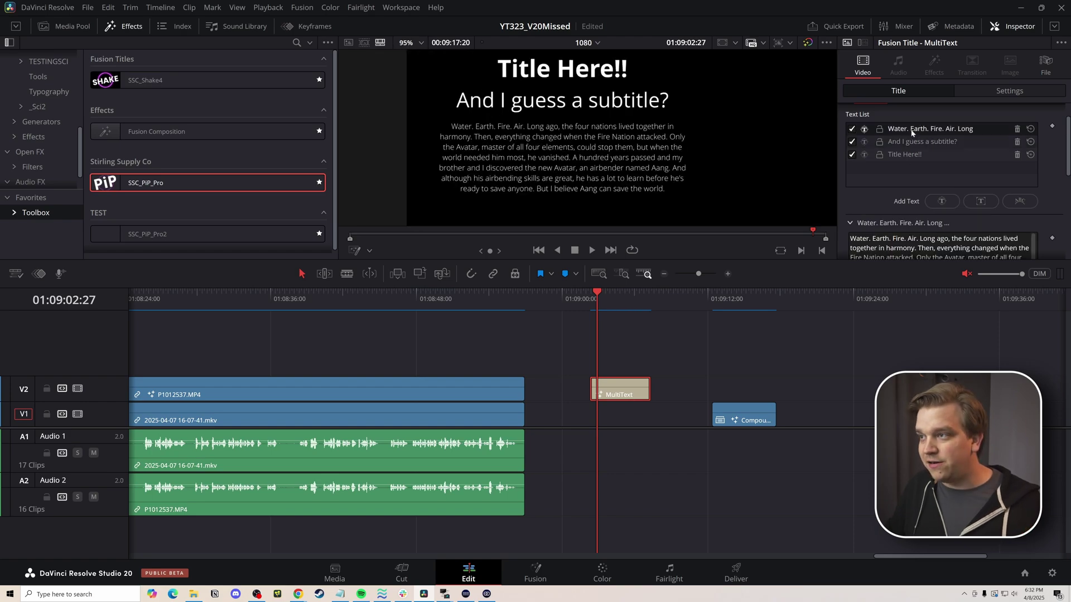
pyautogui.scroll(-1, 867, 201)
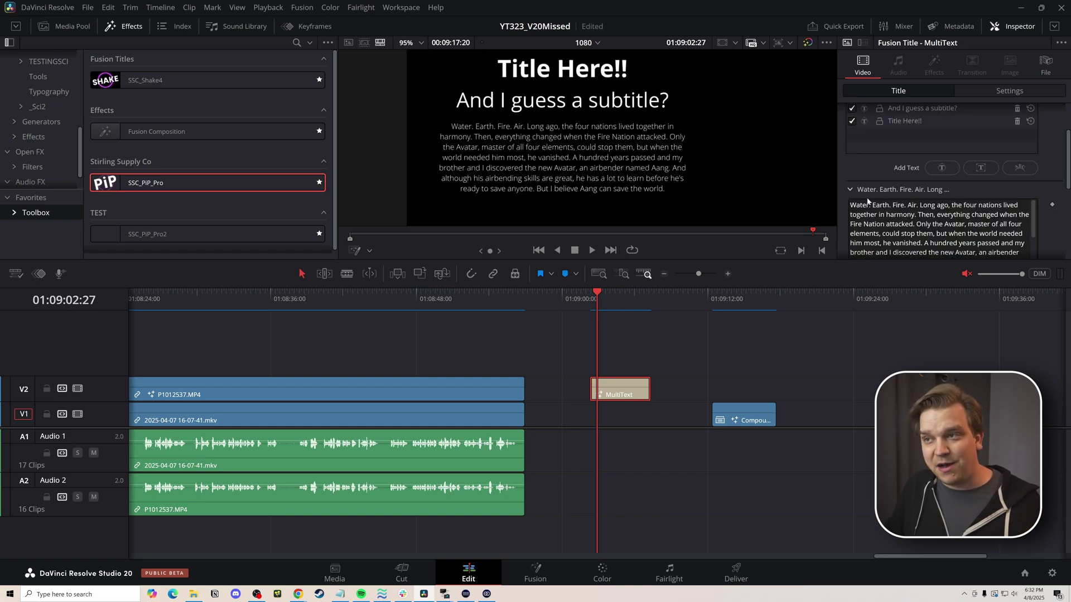
pyautogui.click(364, 254)
pyautogui.scroll(-2, 679, 157)
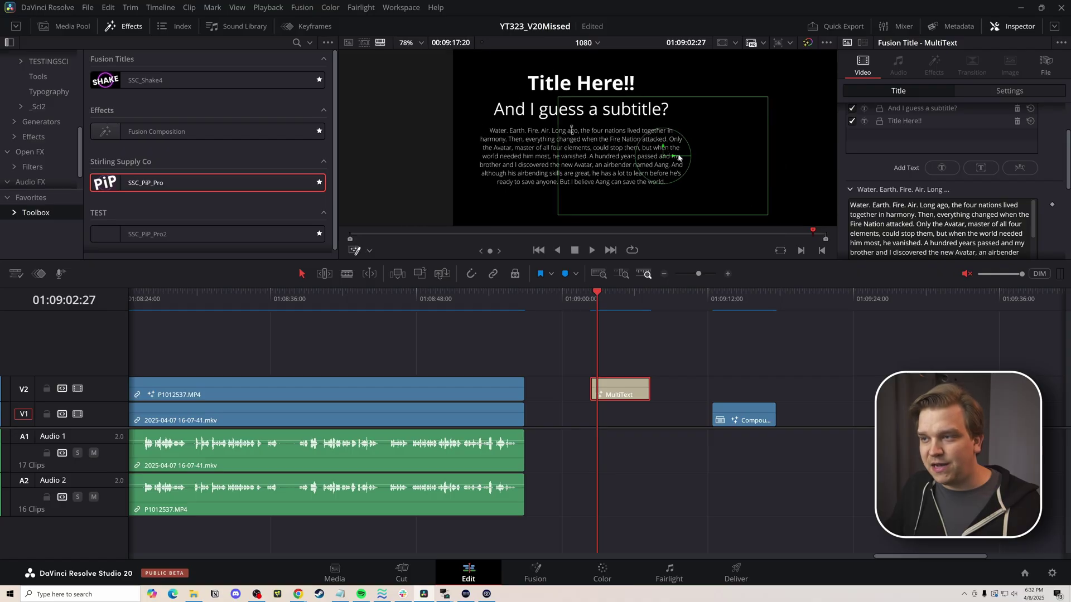
pyautogui.scroll(-2, 767, 219)
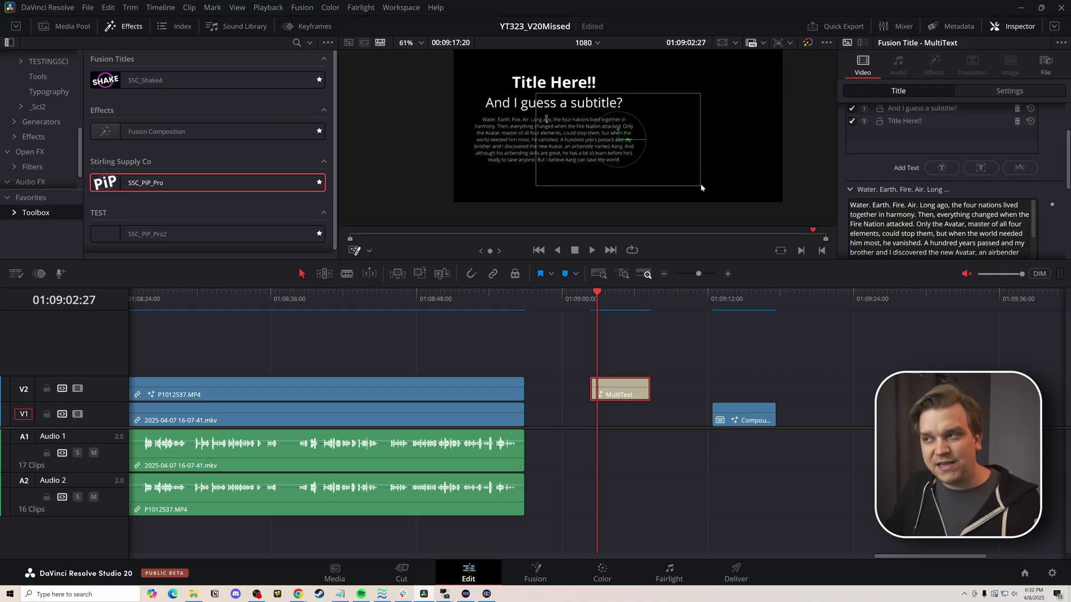
pyautogui.click(1016, 92)
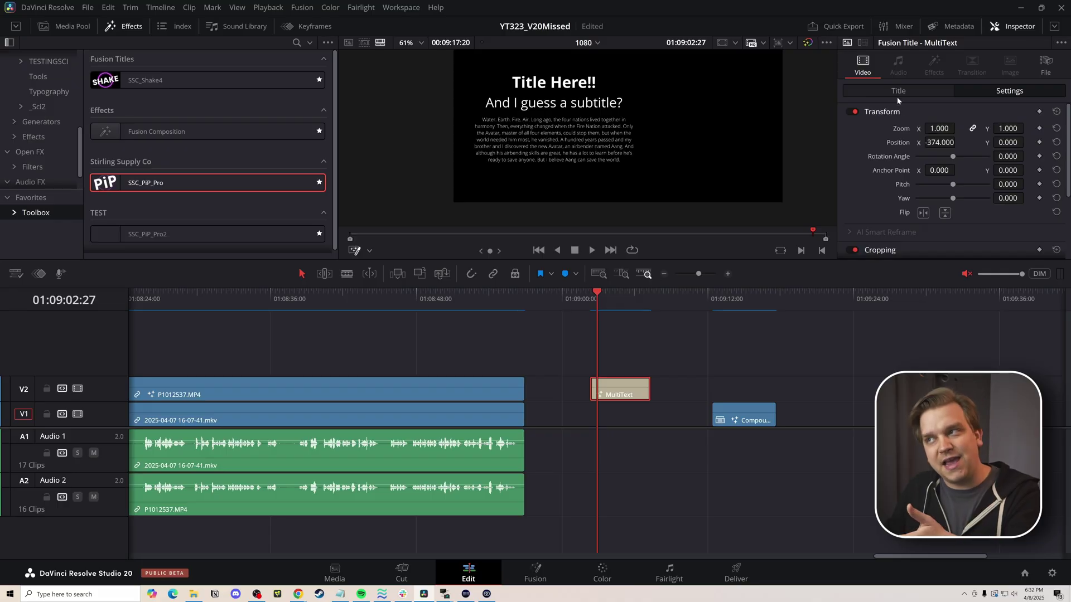
# Step: Slide the title's Position X to -54.000 and return to its text layers
pyautogui.moveTo(940, 143); pyautogui.dragTo(963, 142)
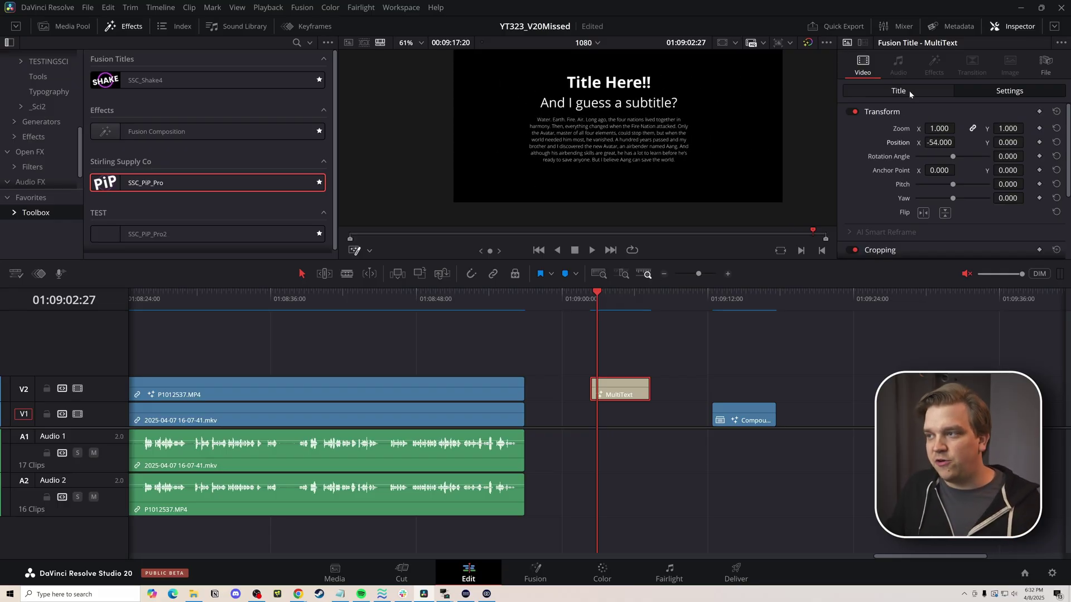
pyautogui.click(909, 90)
pyautogui.scroll(2, 904, 161)
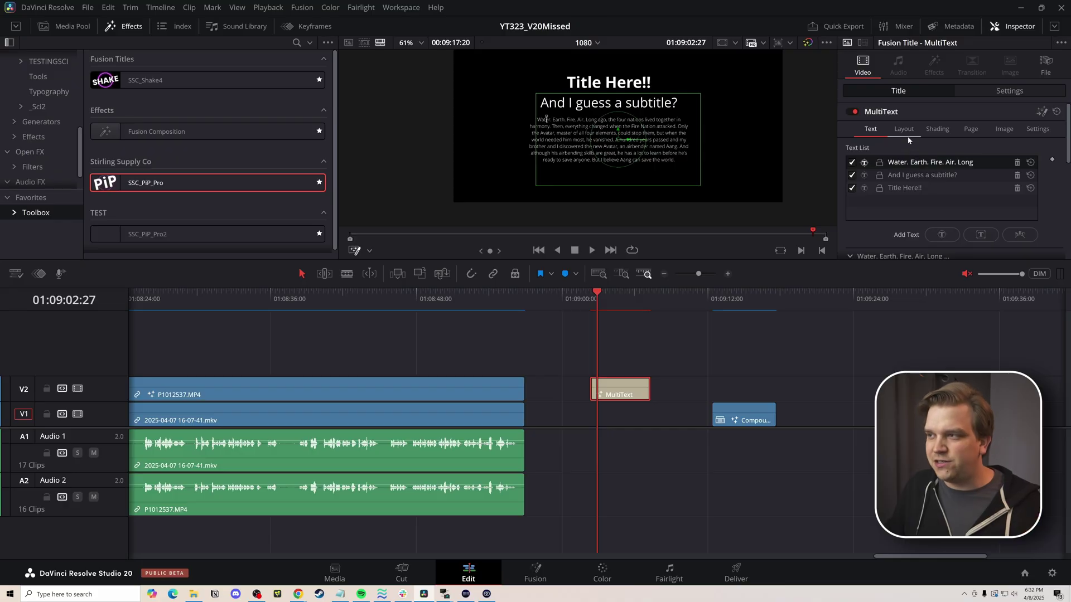
pyautogui.scroll(-4, 909, 167)
pyautogui.scroll(4, 924, 179)
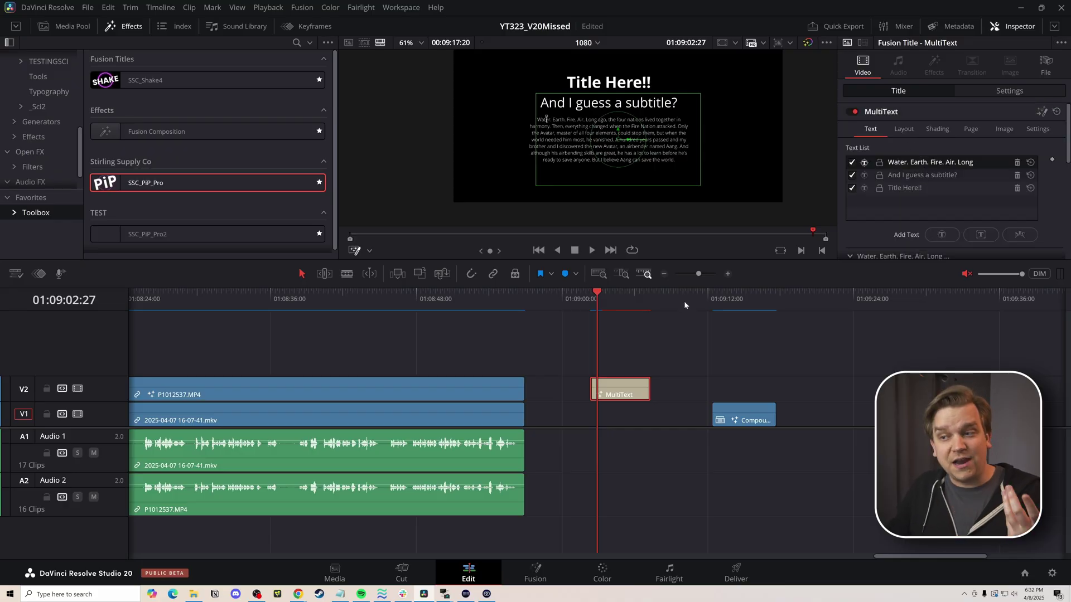
pyautogui.scroll(-2, 904, 226)
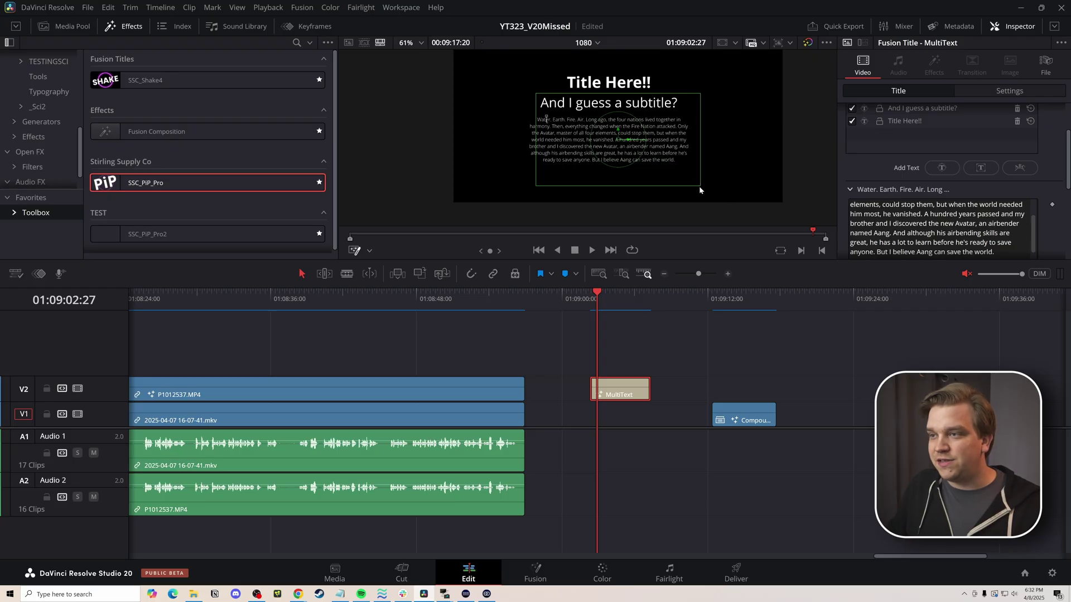
# Step: Widen the paragraph's text box in the viewer so its lines wrap longer
pyautogui.moveTo(699, 186); pyautogui.dragTo(691, 191)
pyautogui.moveTo(675, 188); pyautogui.dragTo(703, 195)
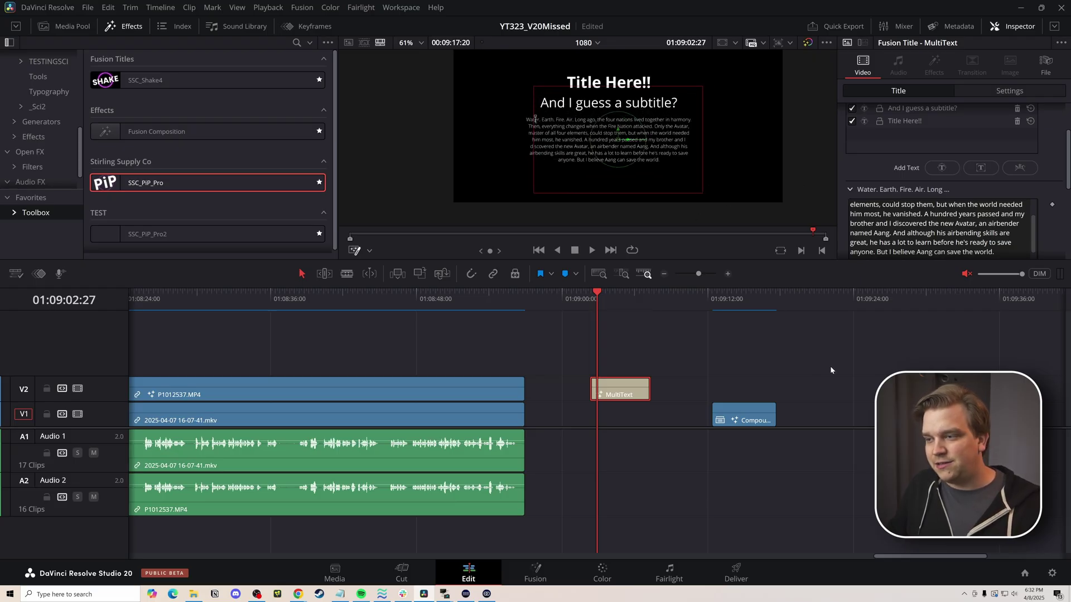
pyautogui.click(905, 189)
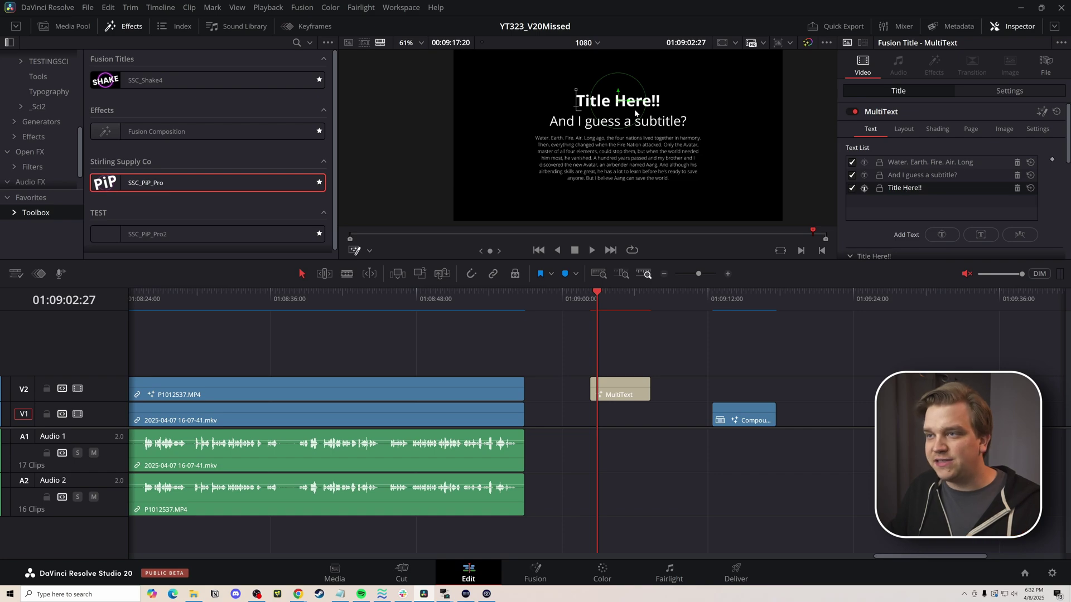
# Step: Insert 'hdgsjjd' into the heading so it reads 'Tidhdgsjjdtle Here!!'
pyautogui.scroll(3, 641, 100)
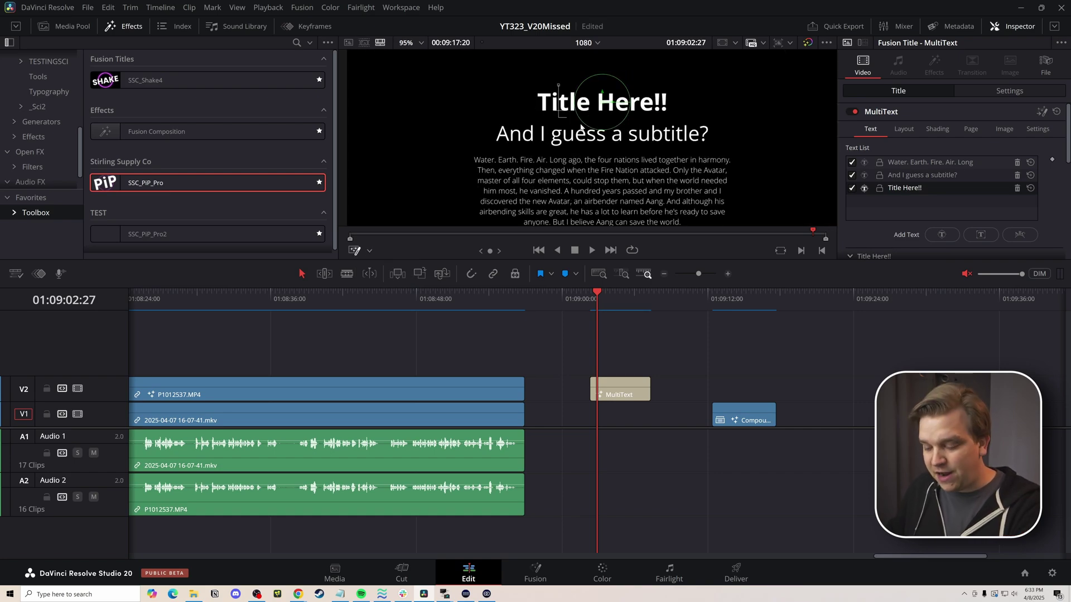
pyautogui.write('hdgsjjd')
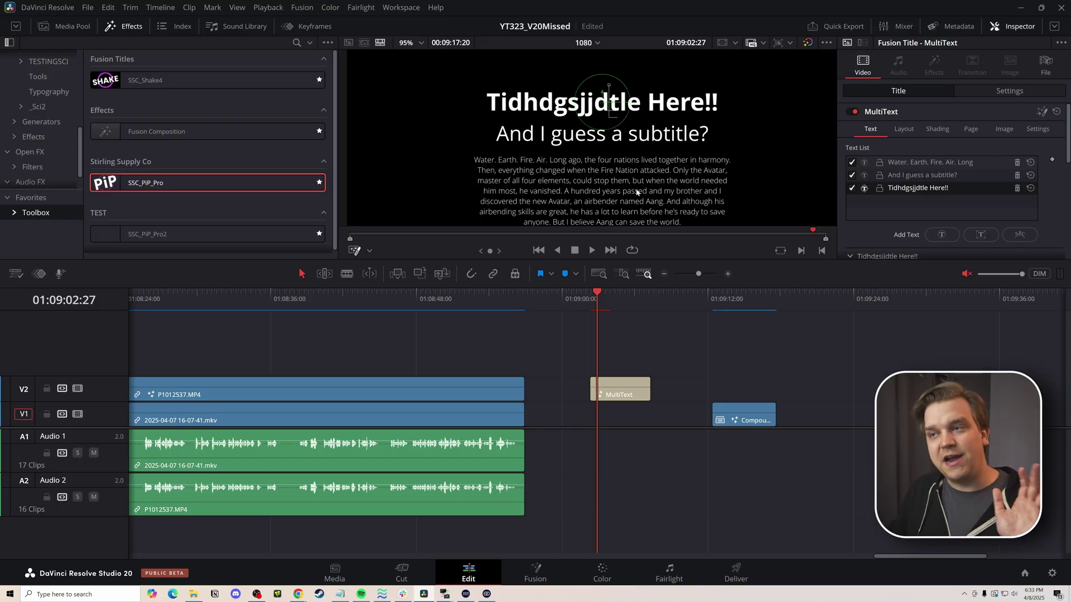
pyautogui.scroll(-2, 663, 158)
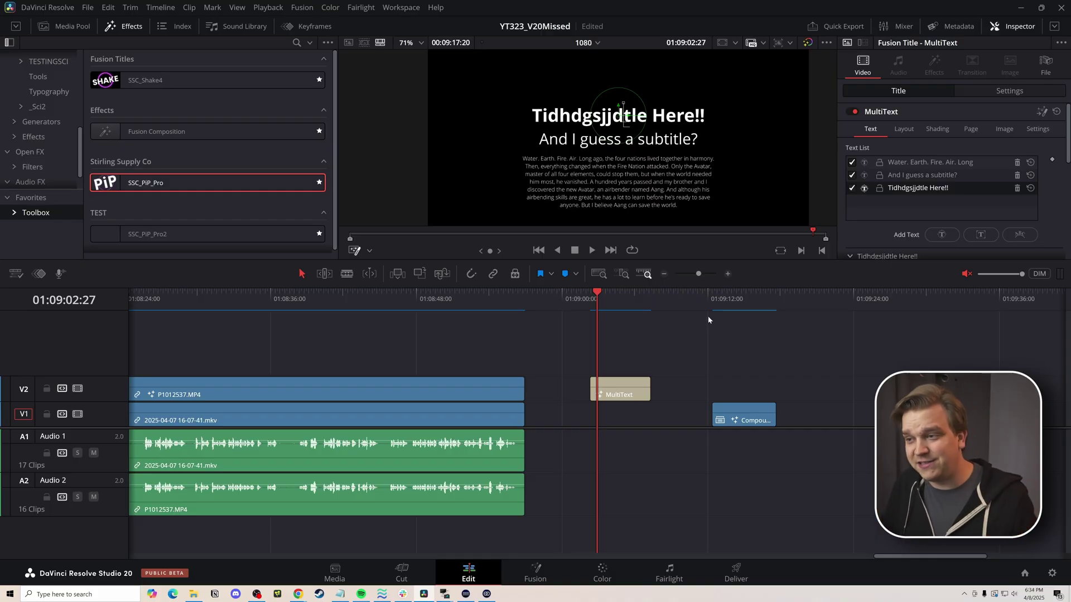
# Step: Play the timeline from just before Compound Clip 1, then stop playback
pyautogui.click(707, 300)
pyautogui.press('space')
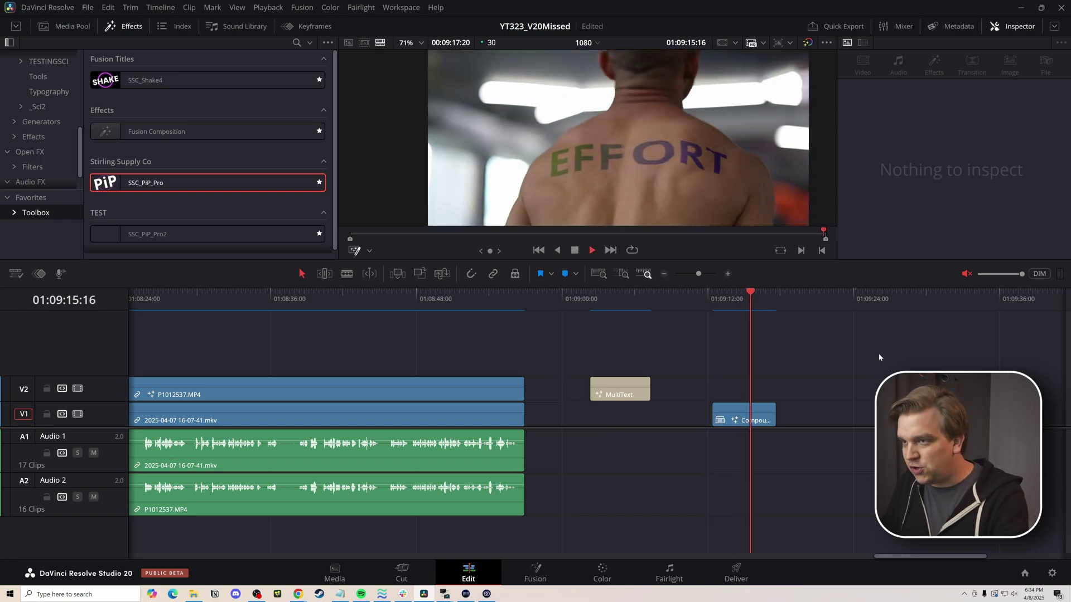
pyautogui.press('space')
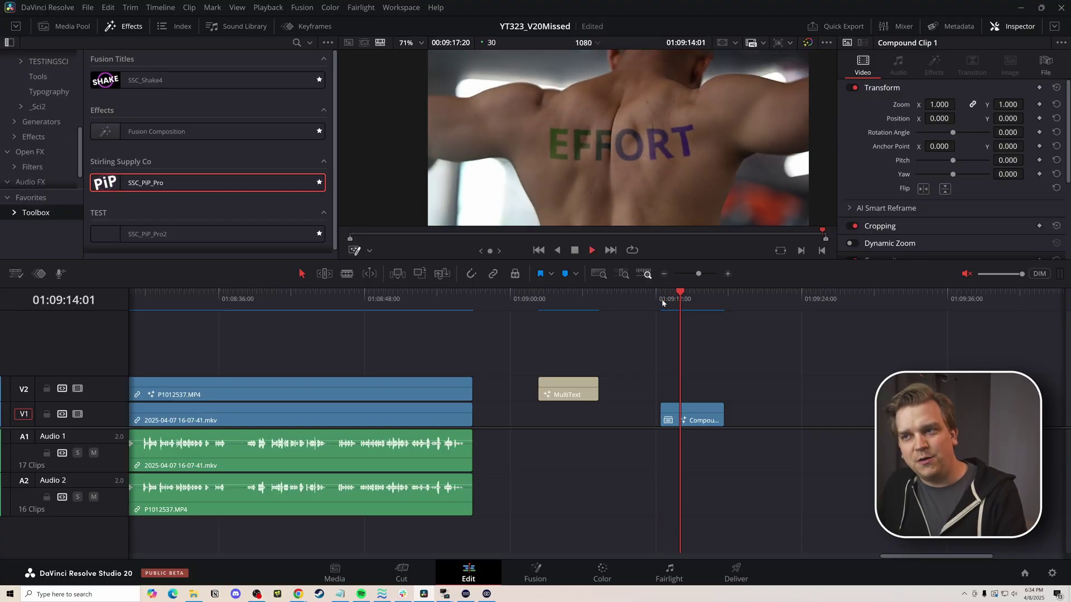
# Step: Place the playhead at 01:09:12:15, the start of Compound Clip 1
pyautogui.click(661, 301)
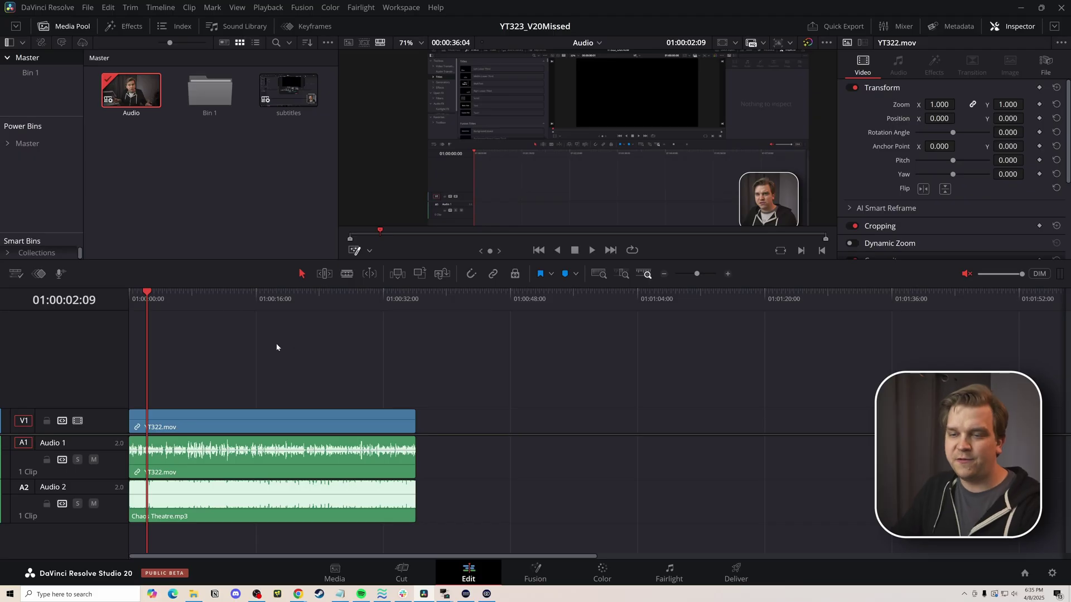
# Step: Run Timeline > AI Tools > Audio Assistant Auto Mix with the YouTube delivery standard
pyautogui.click(154, 8)
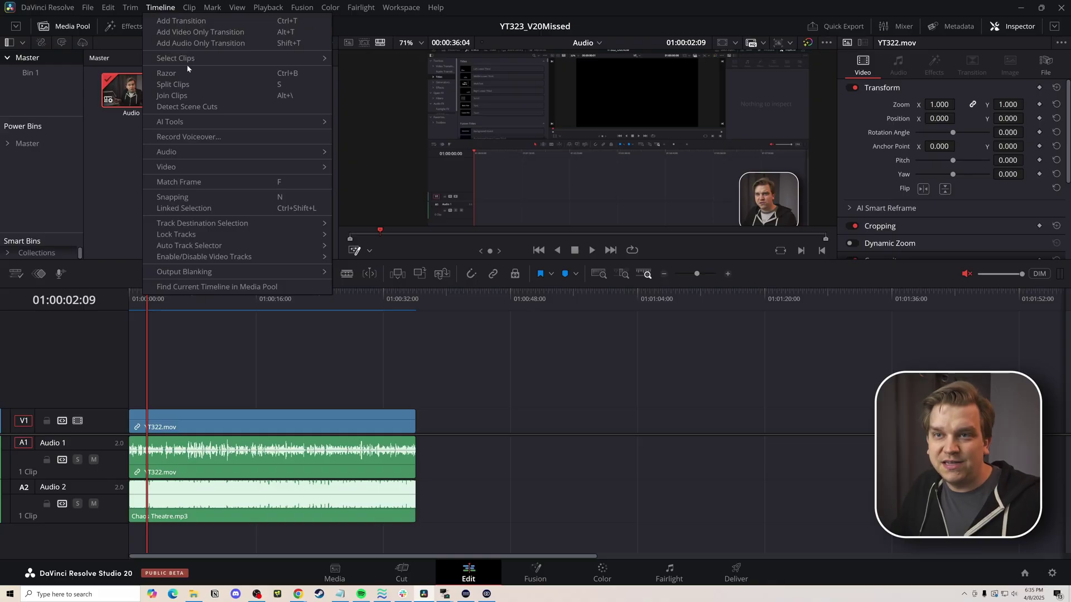
pyautogui.moveTo(185, 120)
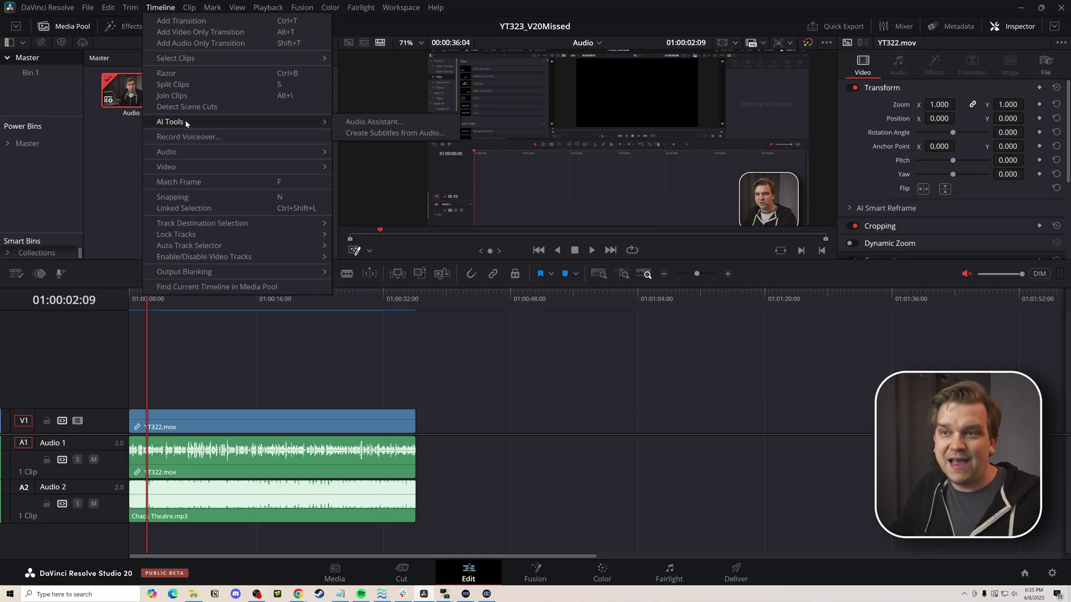
pyautogui.click(374, 122)
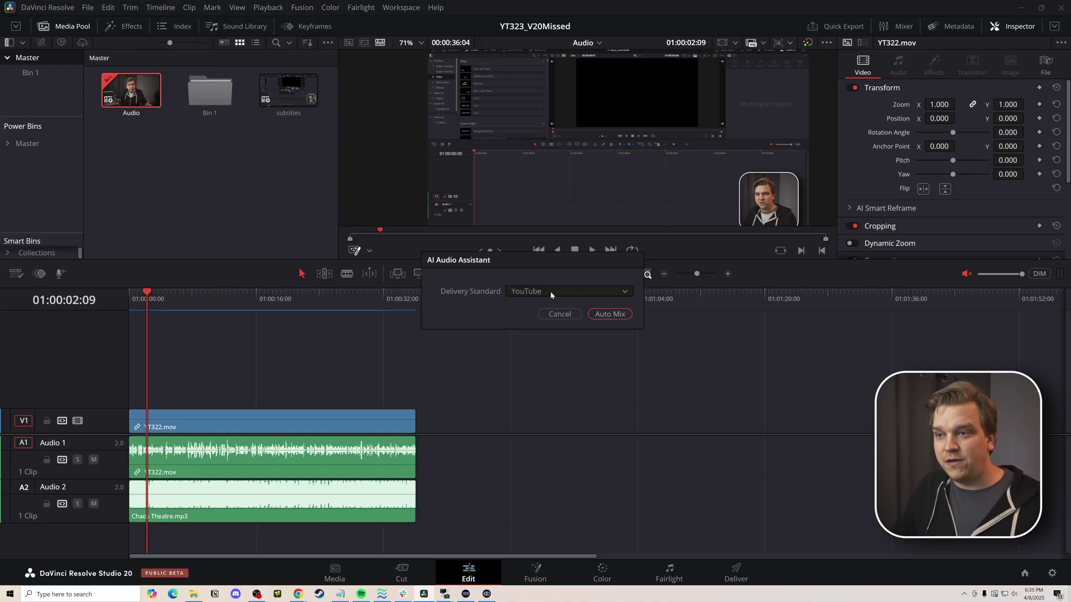
pyautogui.click(609, 314)
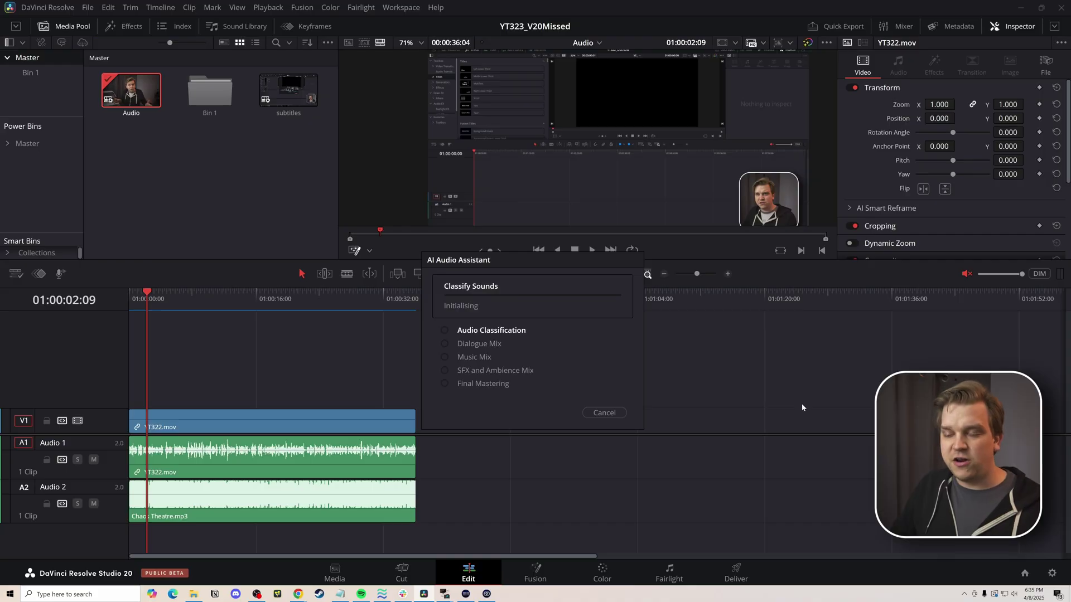